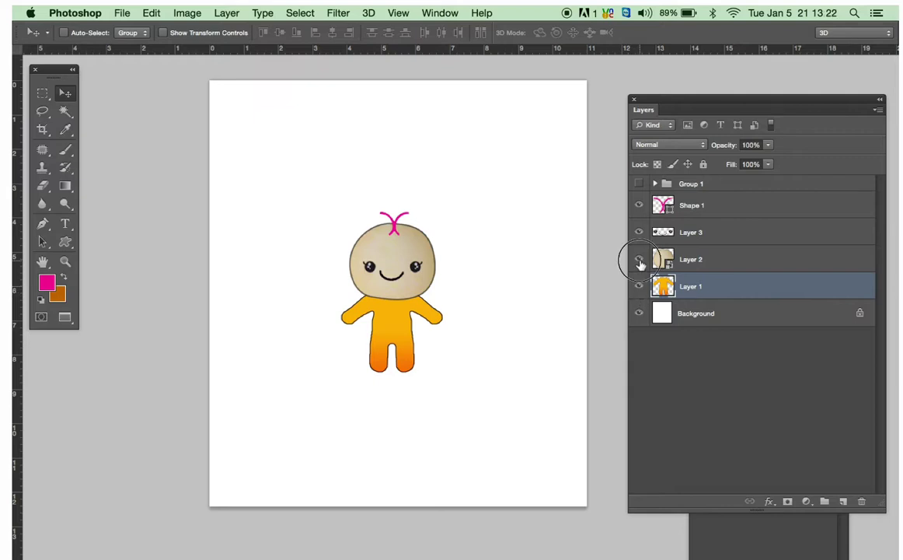
Step: Hide and show Layer 2, Layer 3 and Shape 1 in turn to see which part of the character each holds
left_click(639, 259)
left_click(639, 260)
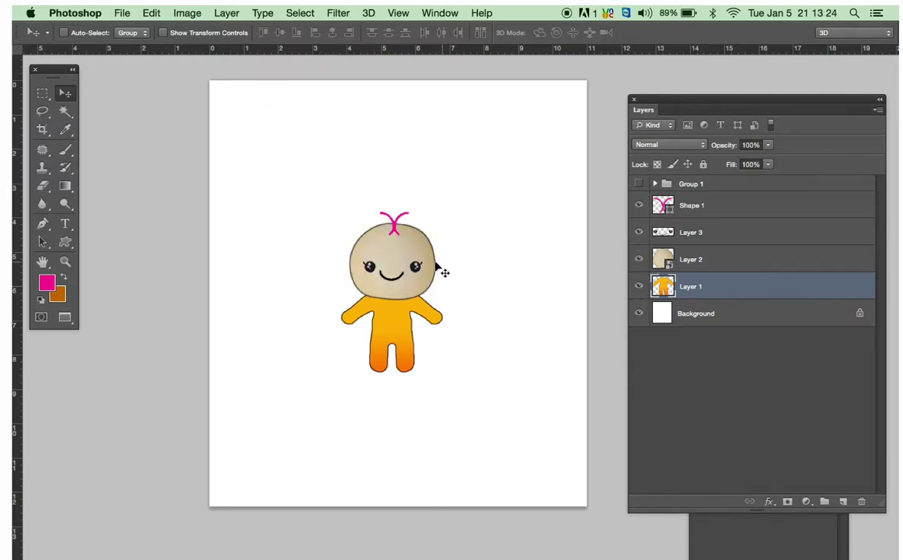
left_click(639, 233)
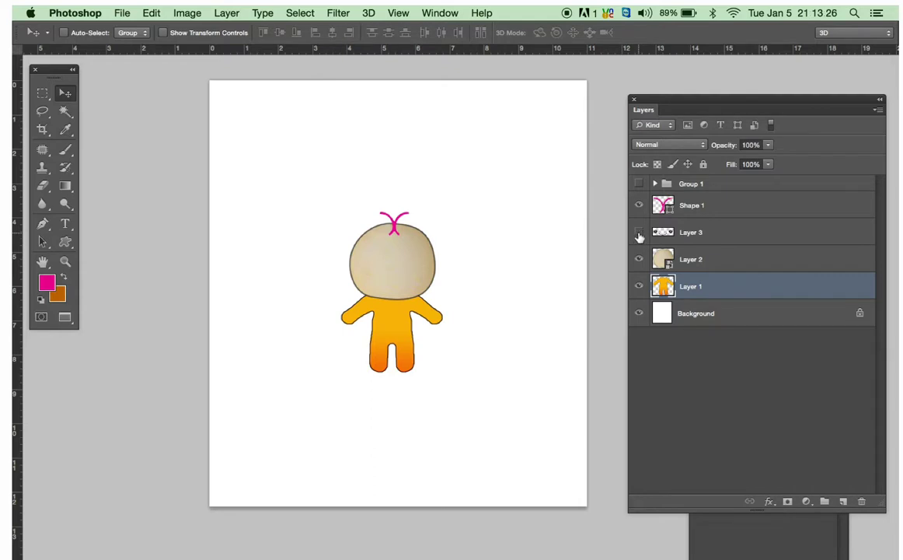
left_click(639, 234)
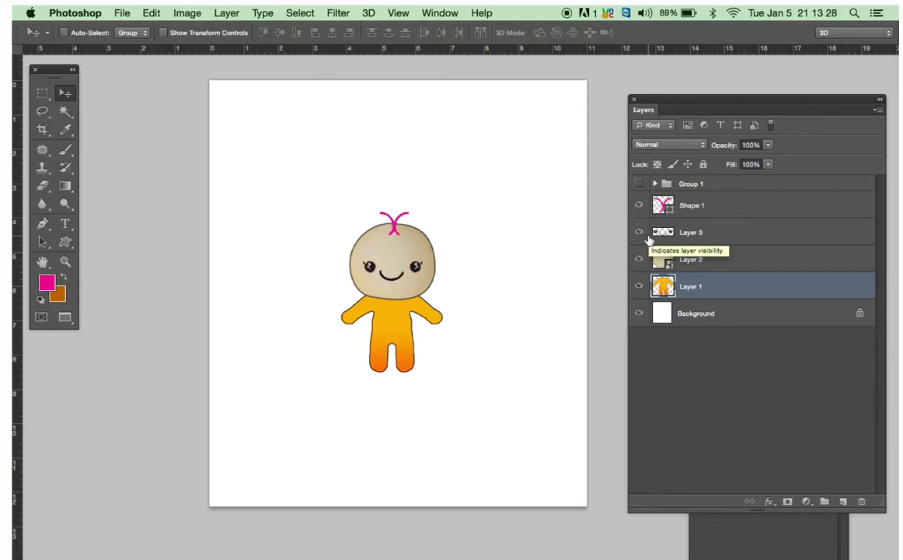
left_click(639, 206)
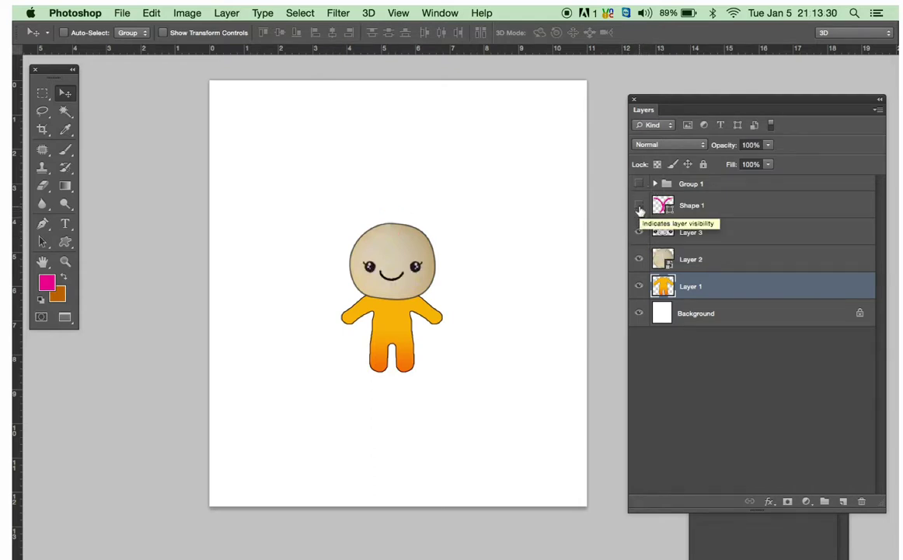
left_click(639, 207)
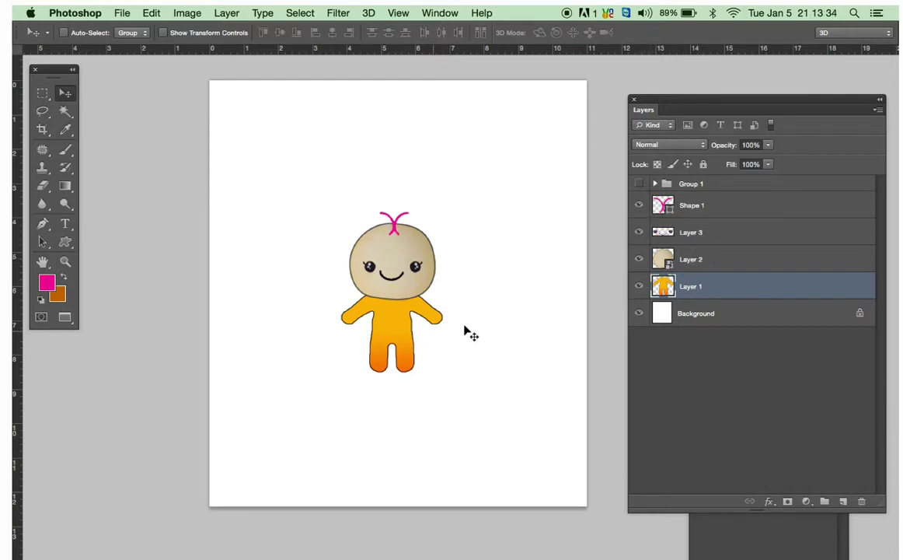
Step: Hide Layer 2, Layer 3 and Shape 1 together, and bring them back one by one from the head upwards
left_click_drag(639, 259, 639, 206)
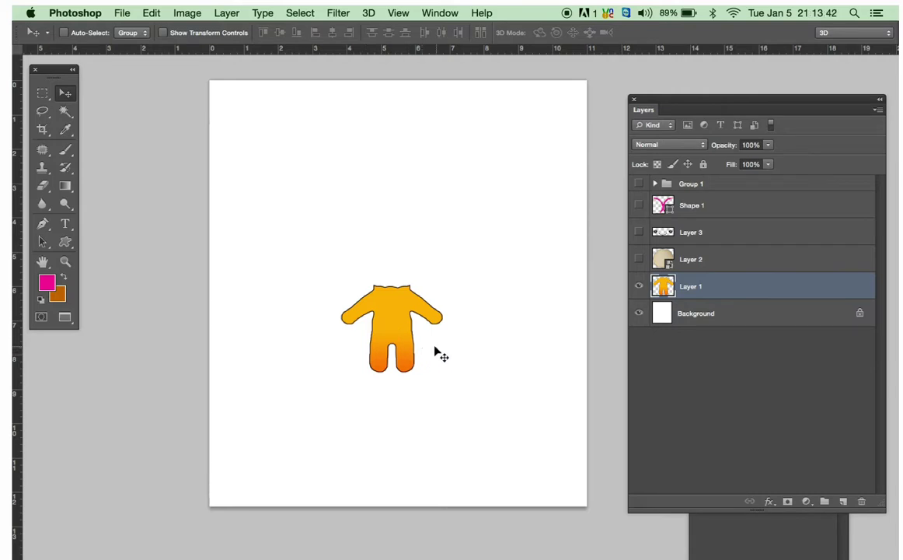
left_click(639, 260)
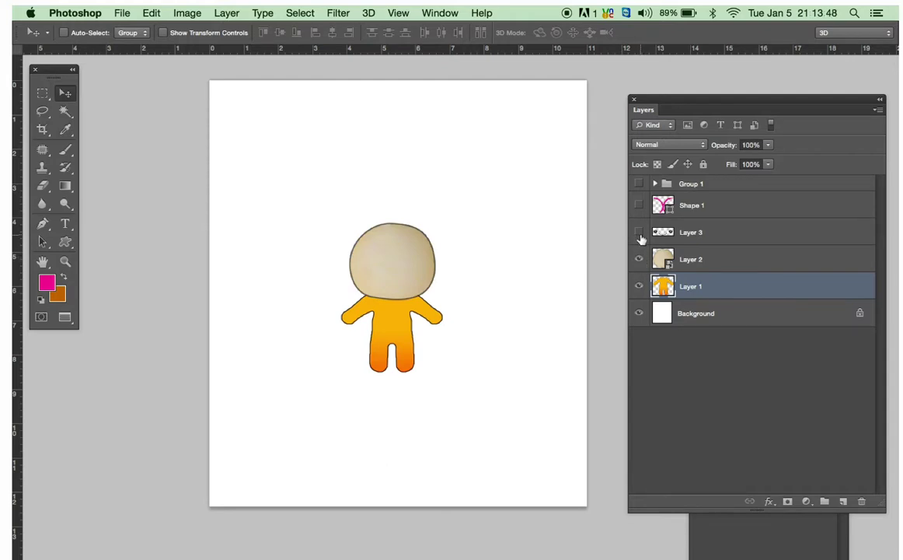
left_click(639, 232)
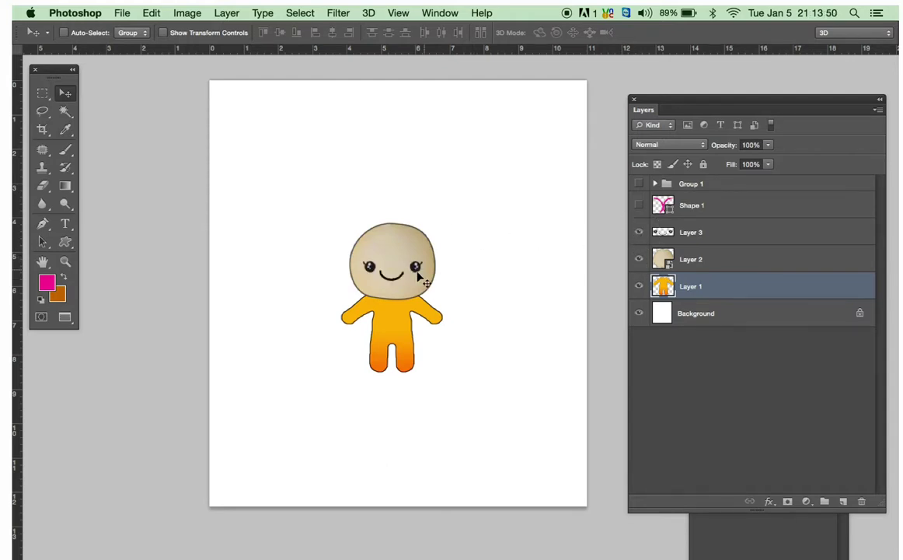
left_click(640, 206)
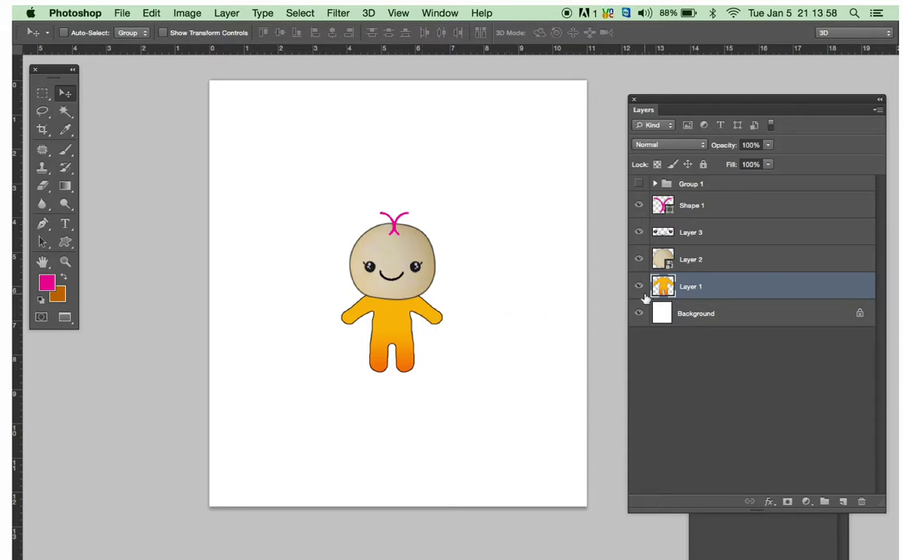
Step: Hide Layer 1 through Shape 1, and make the Group 1 layer diagram visible and selected
left_click_drag(638, 286, 639, 186)
left_click(639, 184)
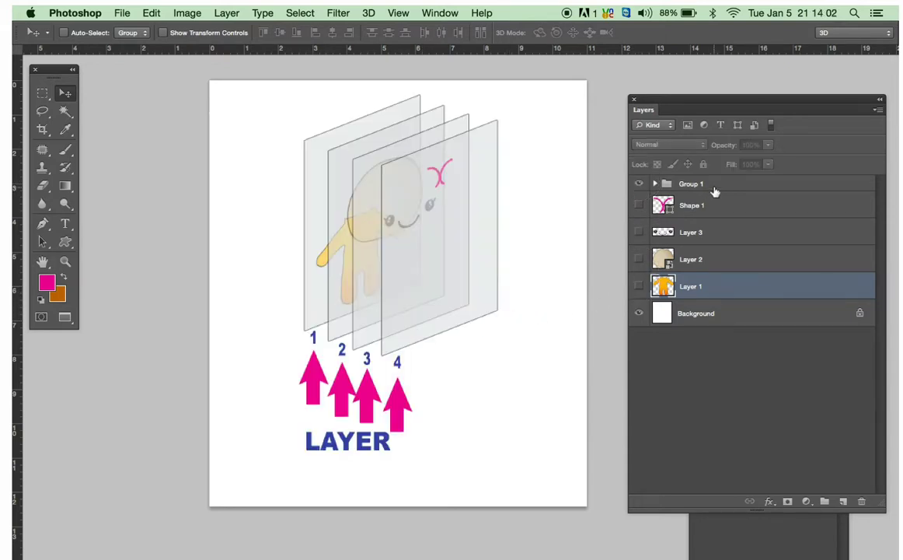
left_click(713, 186)
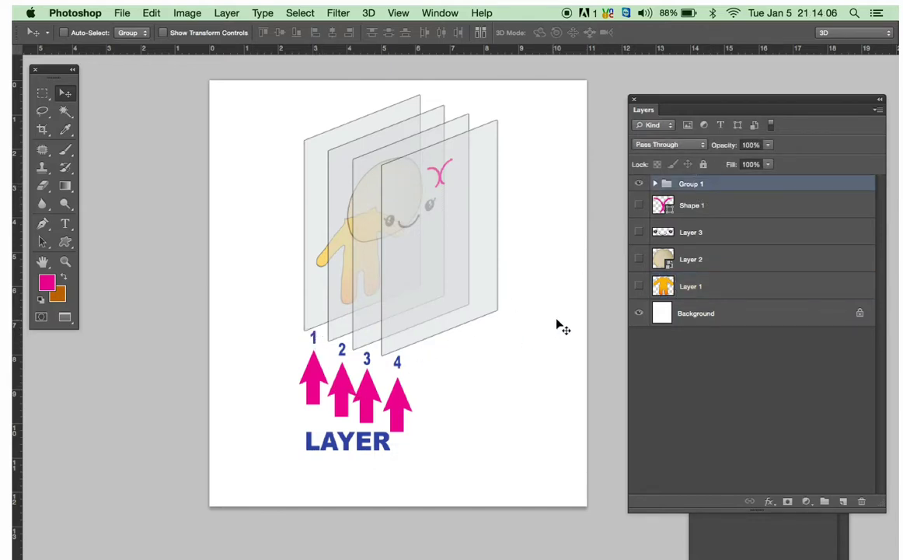
Step: Expand Group 1, hide Layers 6, 7 and 8, and show them again one at a time to rebuild the diagram
left_click(655, 184)
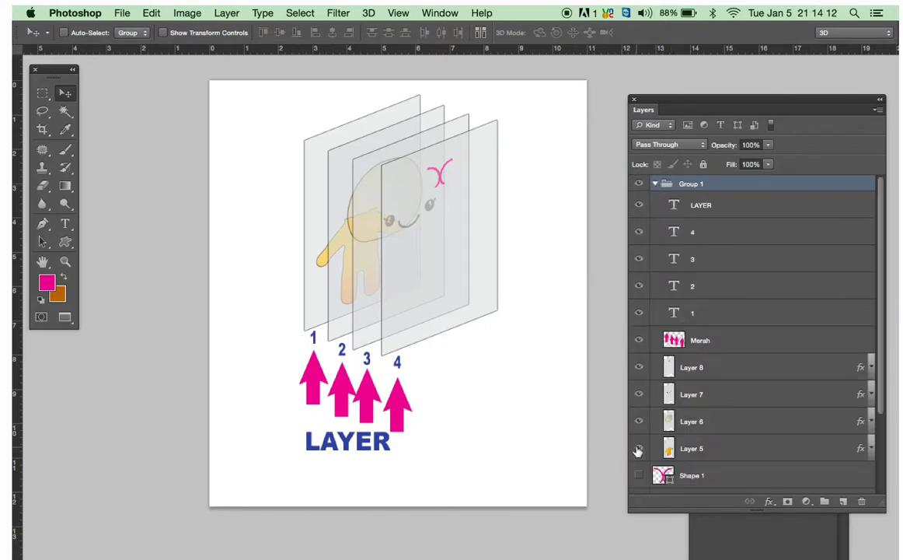
left_click_drag(639, 423, 639, 368)
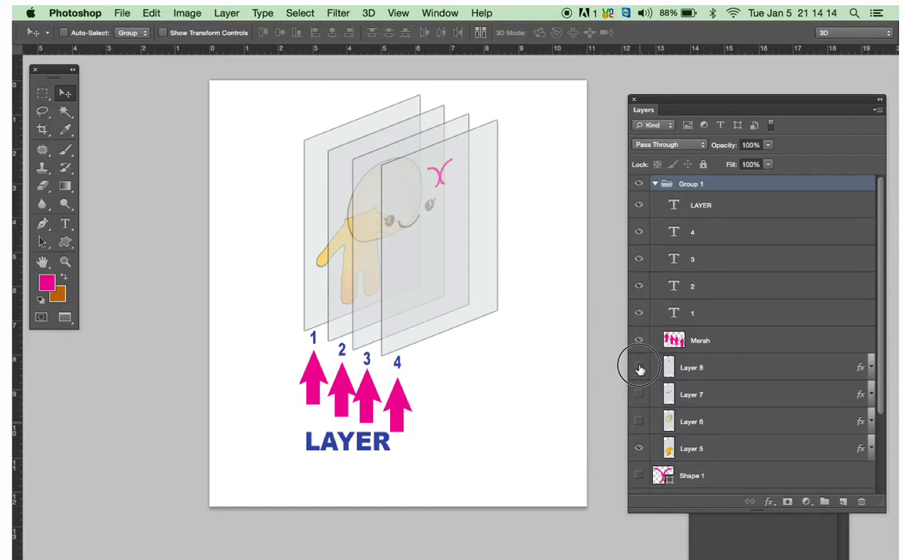
left_click(639, 422)
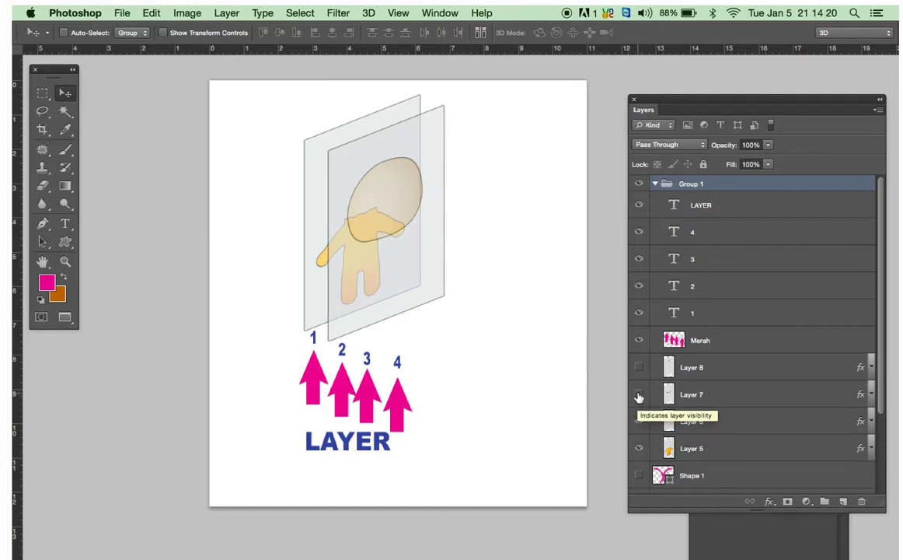
left_click(639, 396)
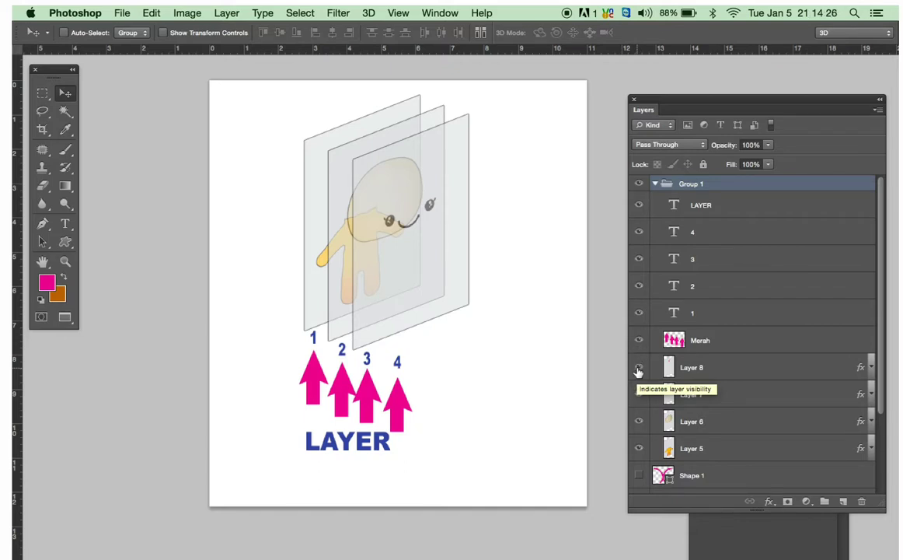
left_click(638, 367)
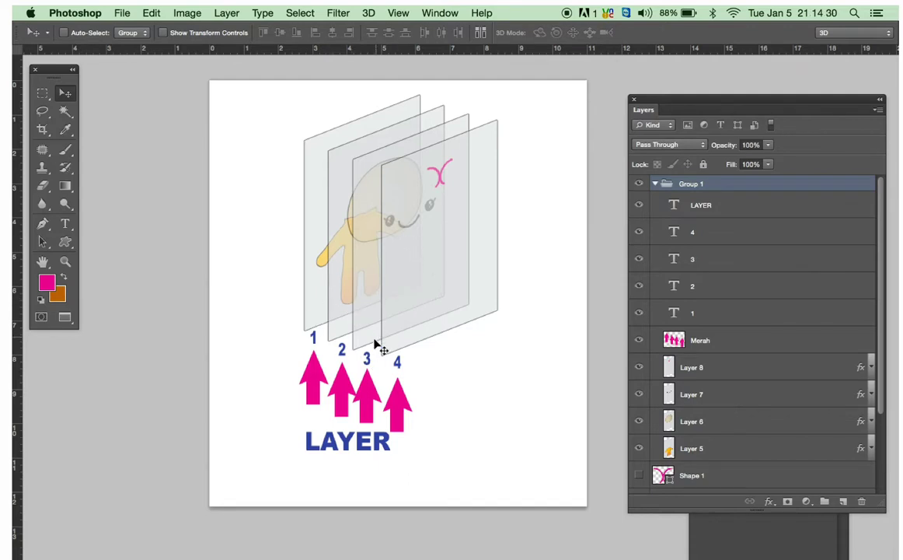
Step: Collapse and hide Group 1, and show Shape 1, Layer 3, Layer 2 and Layer 1 again
left_click(655, 184)
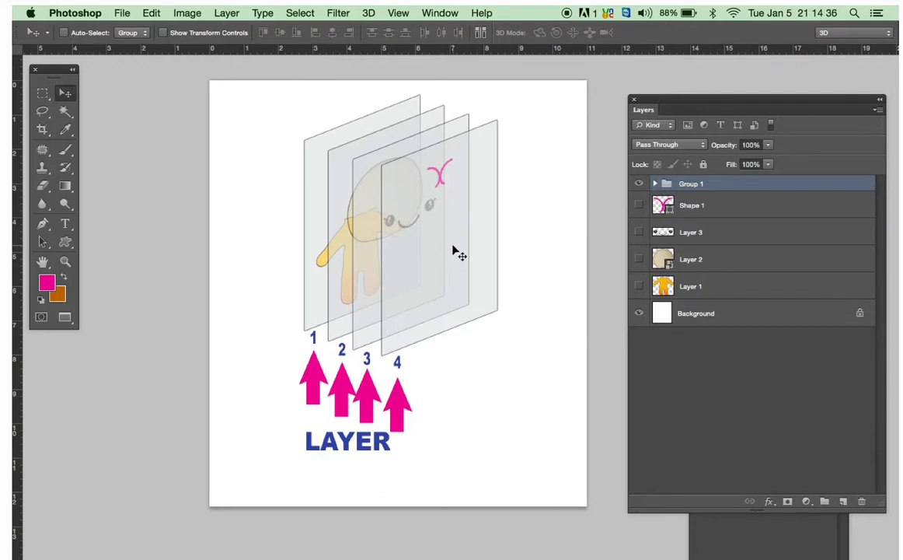
left_click(640, 185)
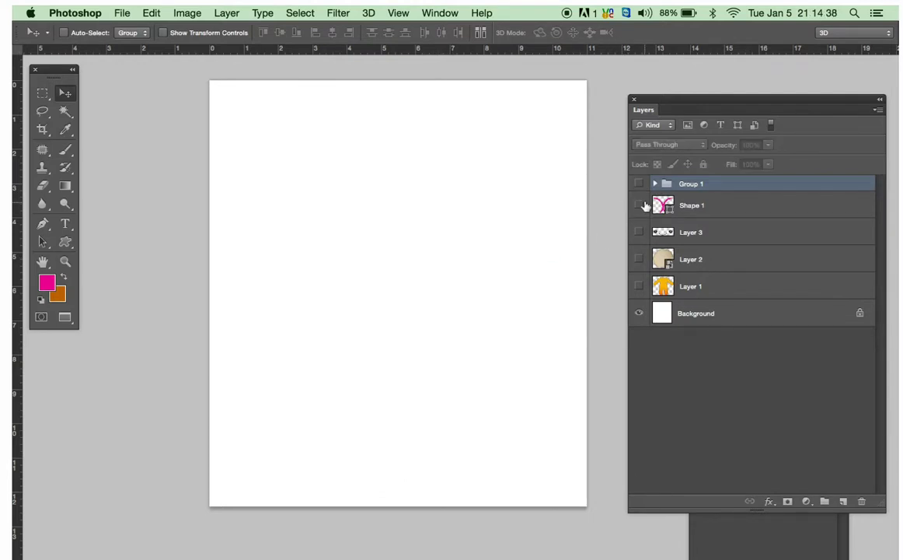
left_click_drag(644, 205, 644, 287)
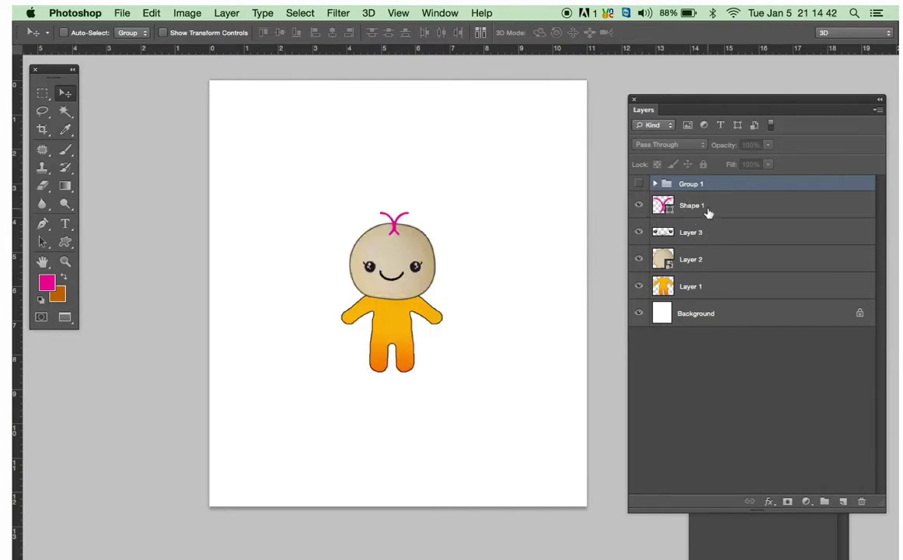
left_click(640, 186)
Step: Revert the document to the LAYAR mentah.psd opening snapshot in the history
left_click(748, 538)
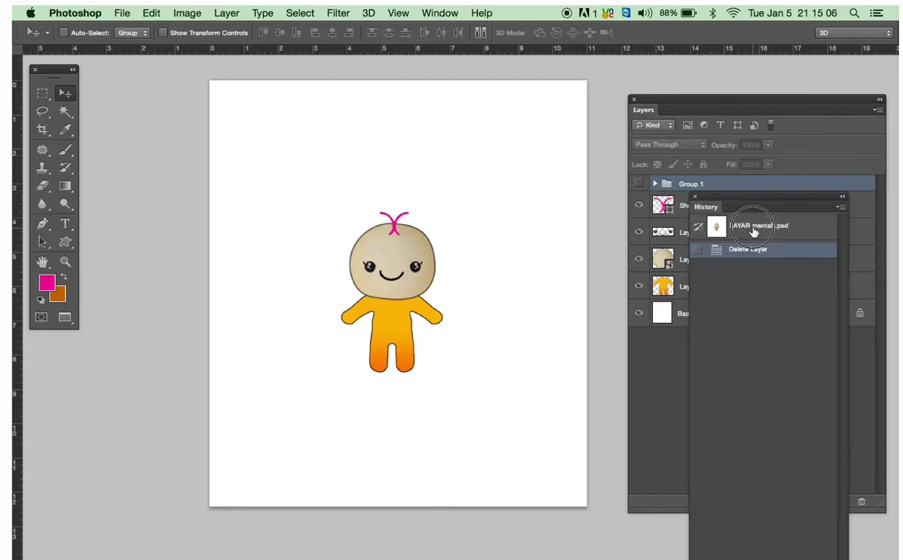
left_click(744, 227)
left_click(663, 425)
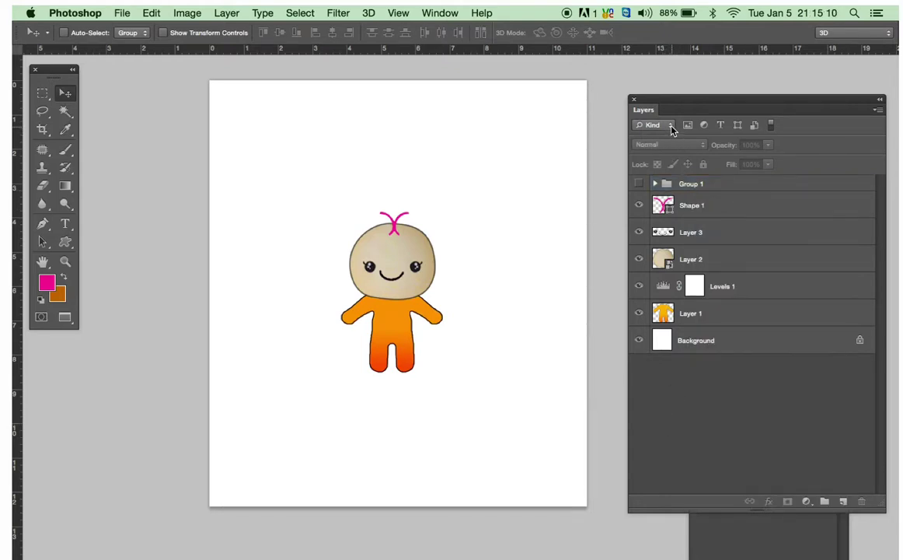
Step: Expand Group 1 and filter the layer list by the name "merah"
left_click(672, 128)
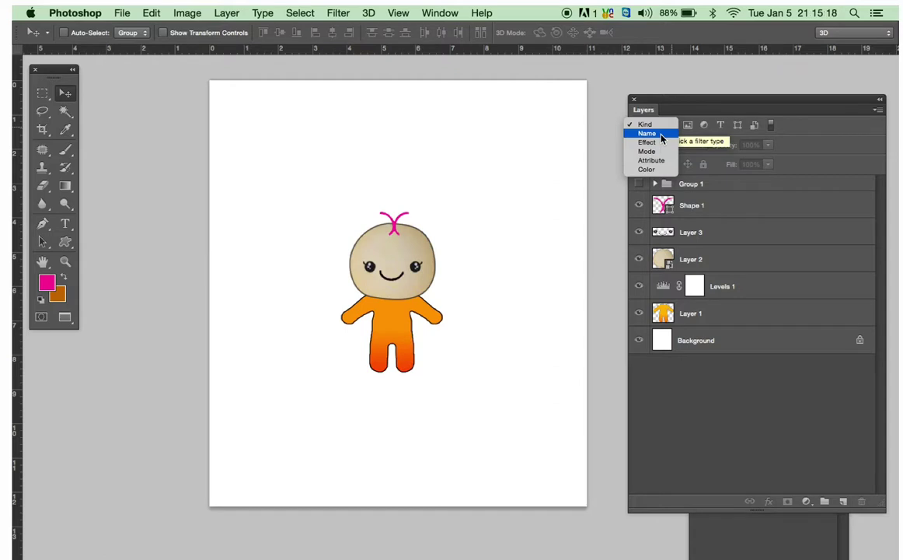
left_click(661, 136)
left_click(656, 185)
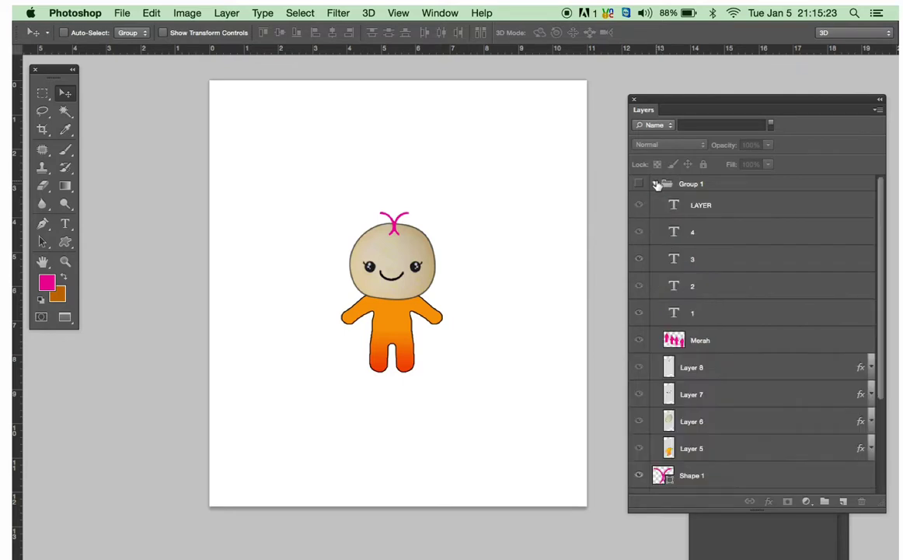
left_click(702, 124)
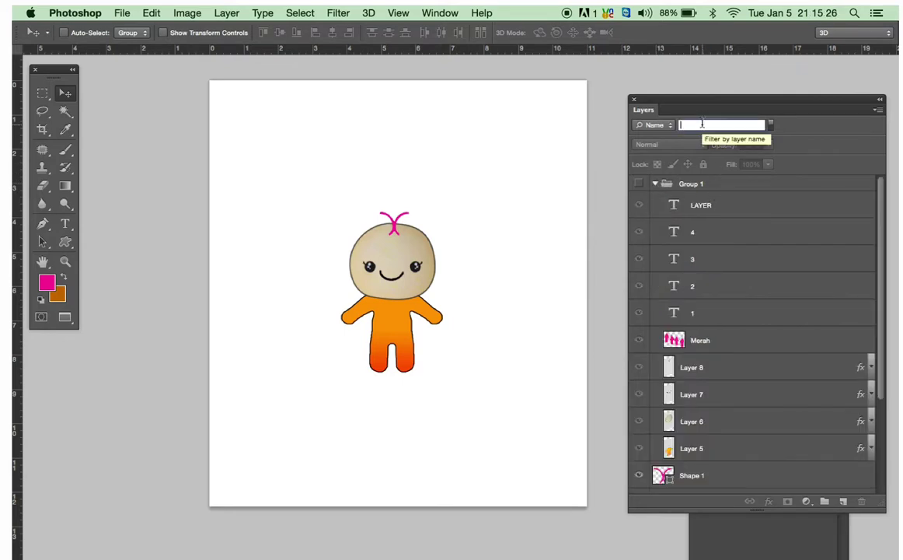
type("m")
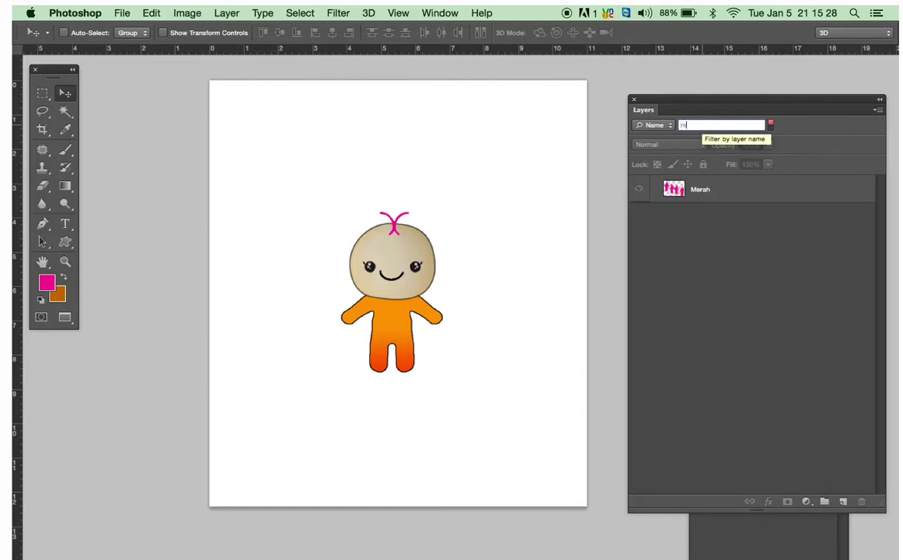
type("erah")
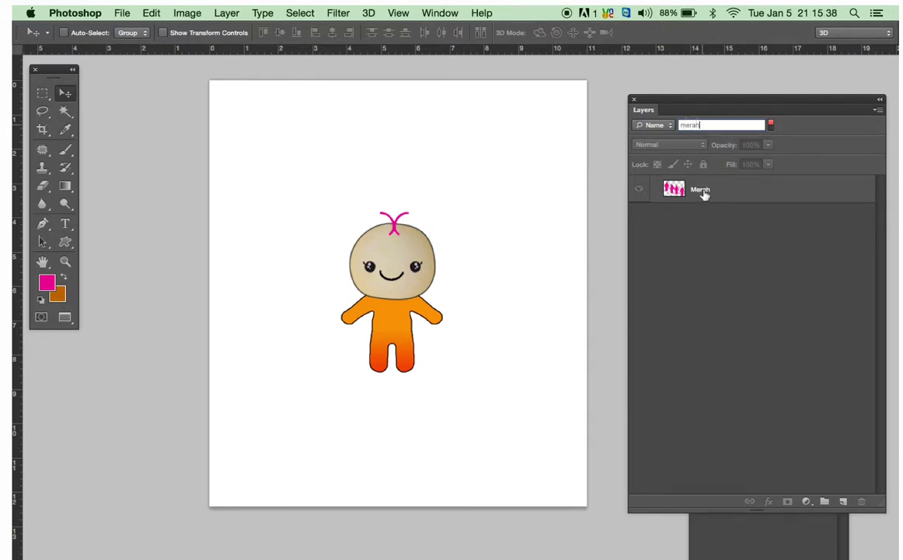
Step: Filter the layer list by the Bevel & Emboss effect, and switch the filter to the Red color label
left_click(662, 125)
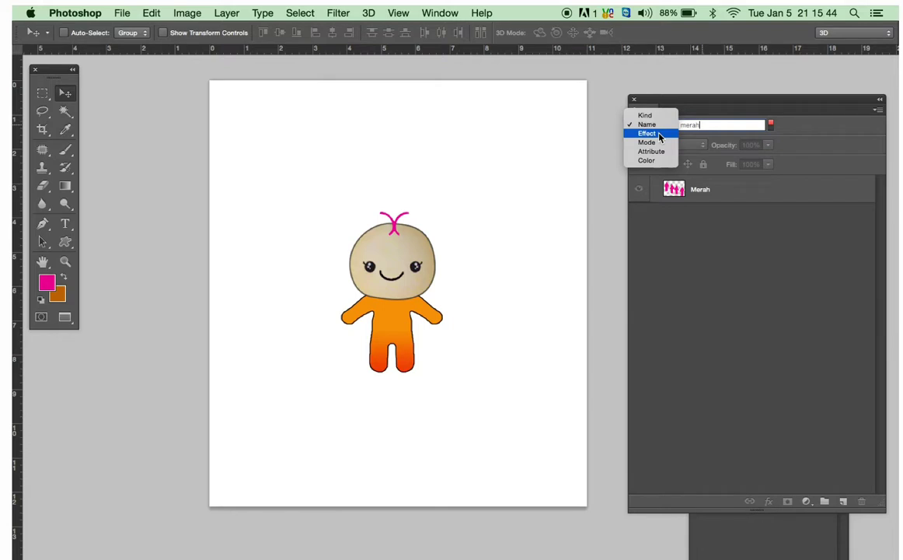
left_click(658, 134)
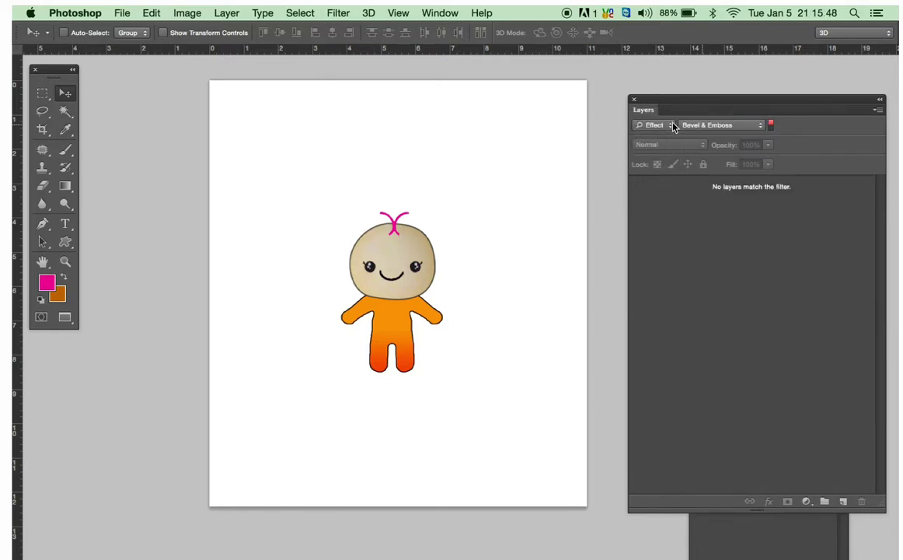
left_click(666, 126)
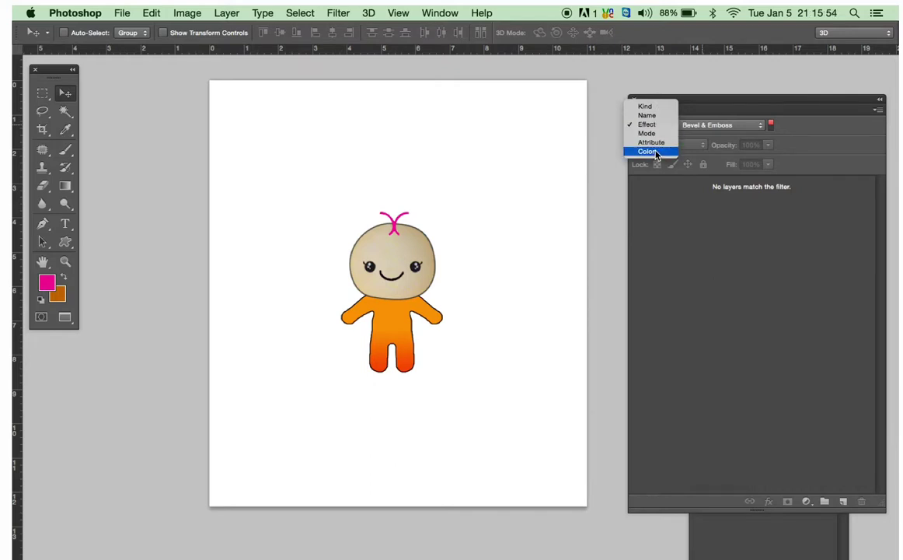
left_click(655, 152)
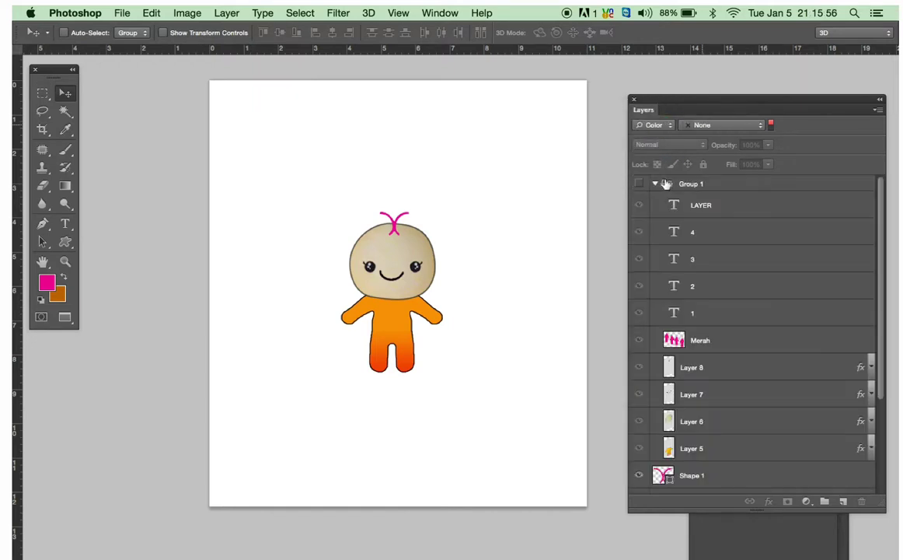
left_click(709, 126)
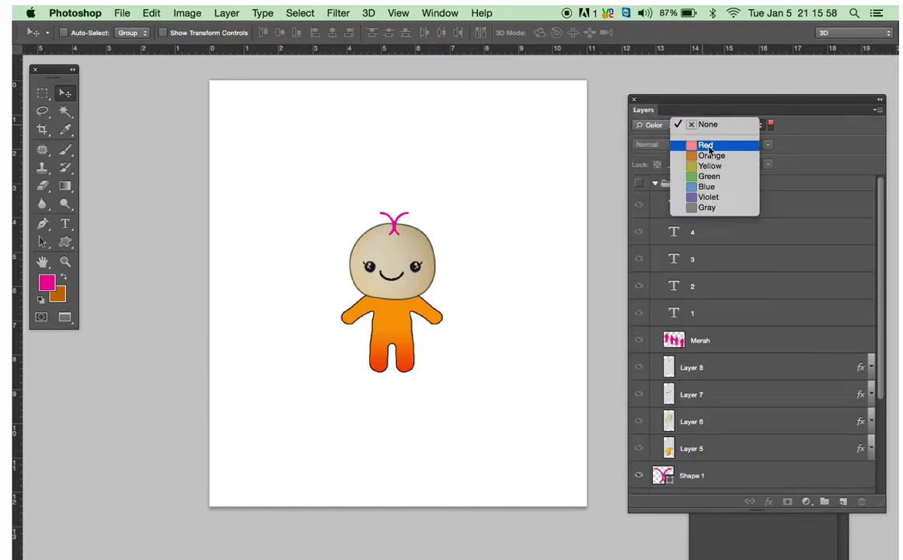
left_click(709, 147)
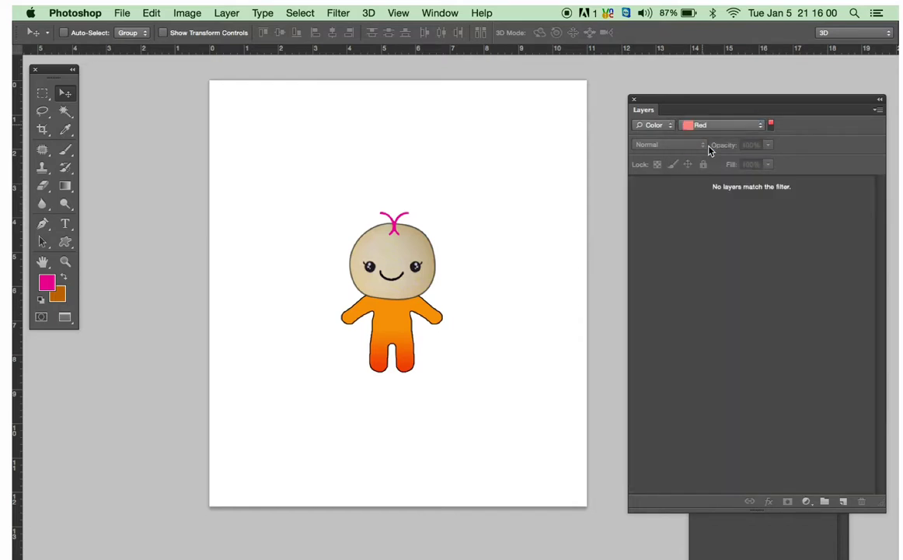
Step: Return the layer list filter to Kind so it no longer filters by color
left_click(701, 126)
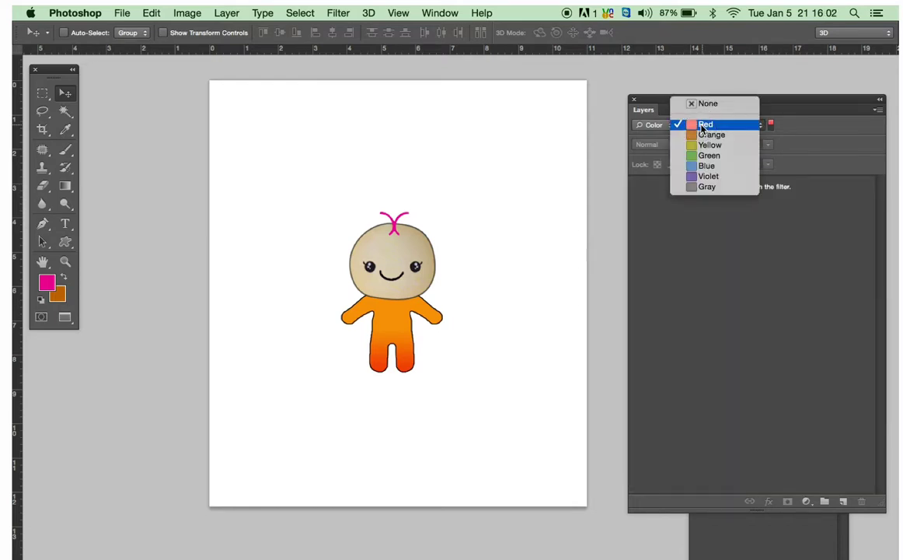
left_click(651, 127)
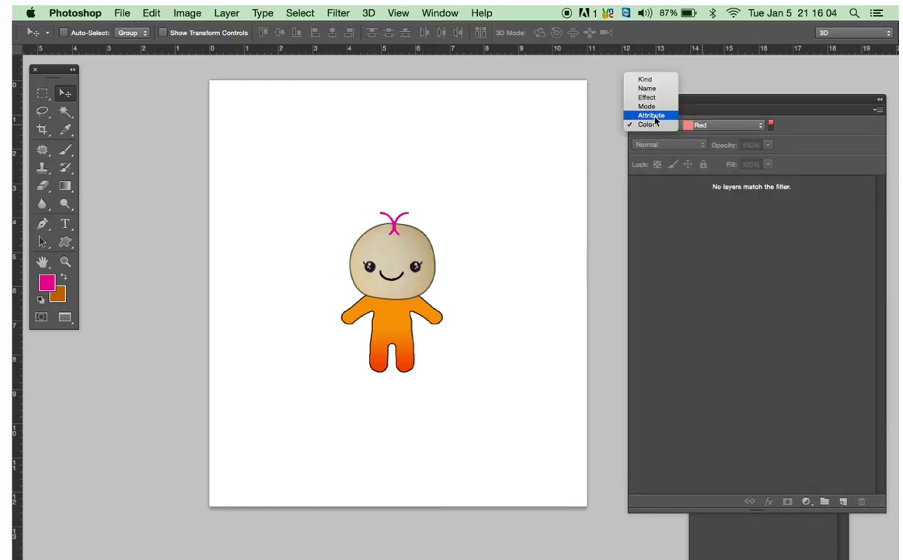
left_click(645, 79)
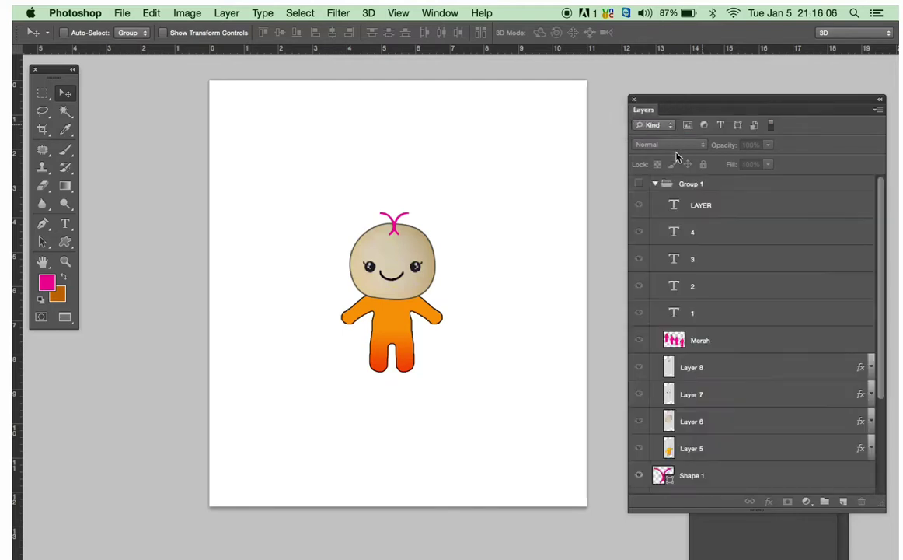
Step: Assign the Orange color label to the Shape 1 layer
scroll(656, 385, "down", 3)
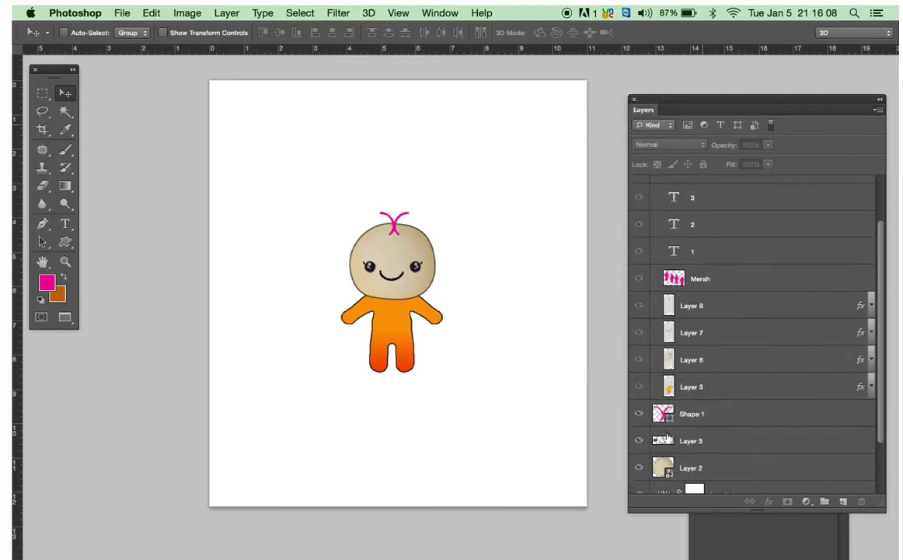
right_click(642, 416)
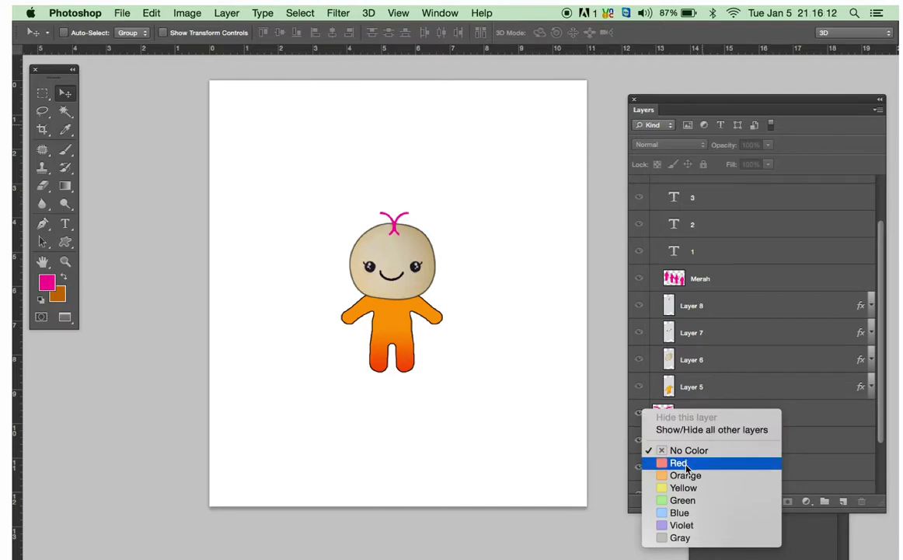
left_click(685, 475)
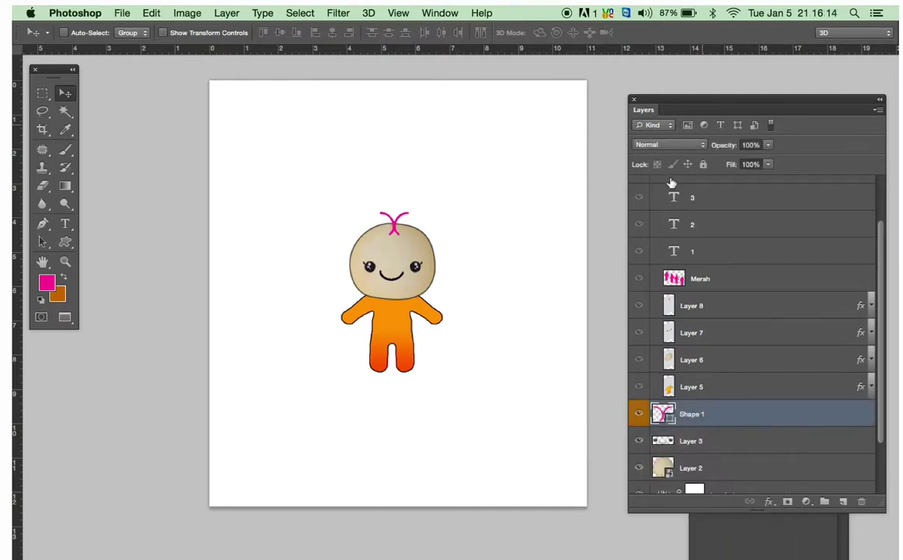
Step: Filter the layer list by color so that only layers labeled Orange are listed
left_click(658, 126)
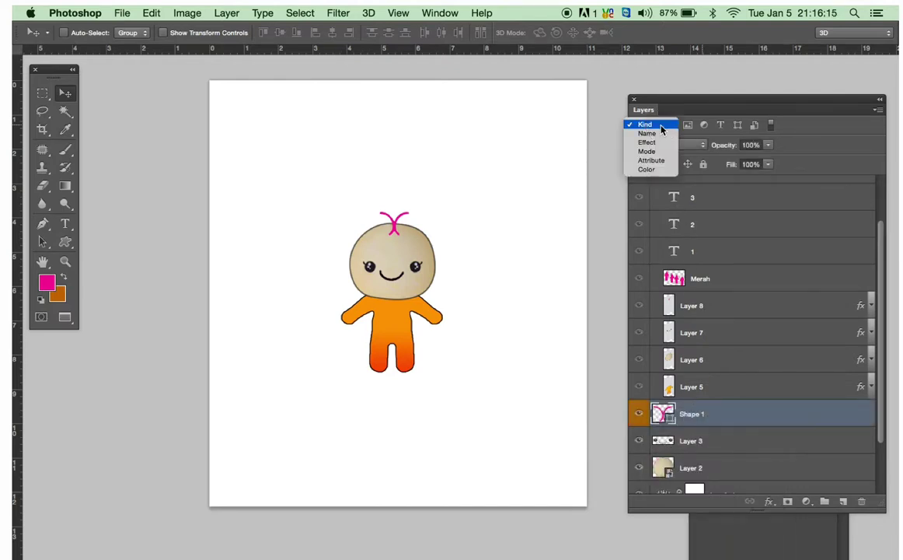
left_click(666, 169)
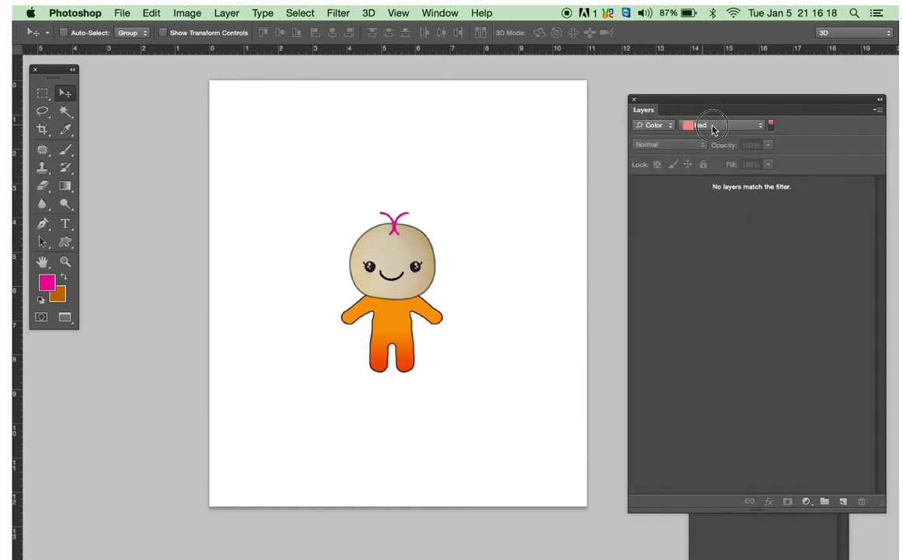
left_click(712, 125)
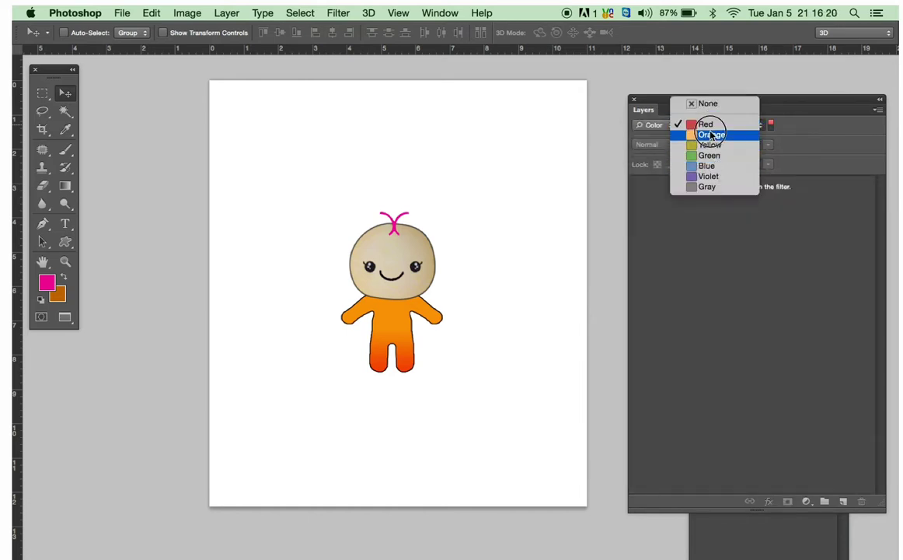
left_click(710, 135)
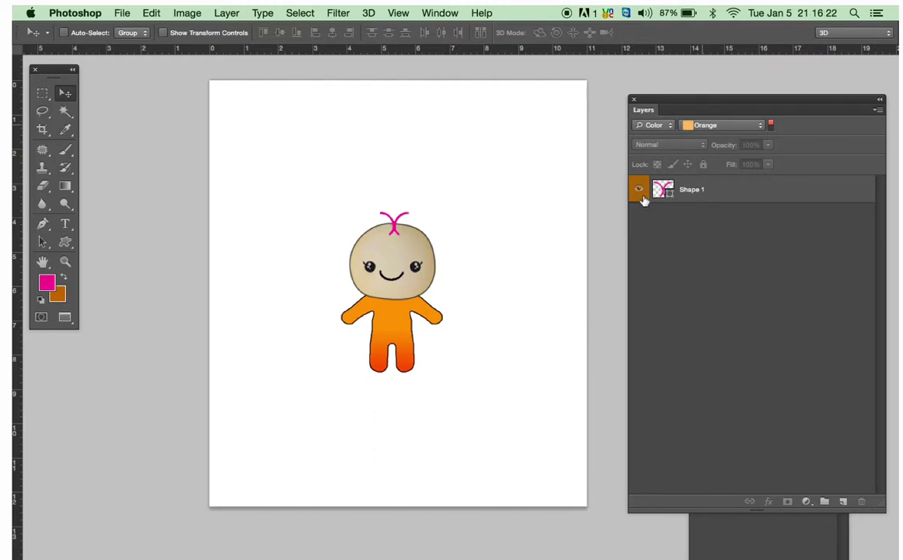
Step: Set the color filter to None, and return the layer list filter to Kind
left_click(719, 126)
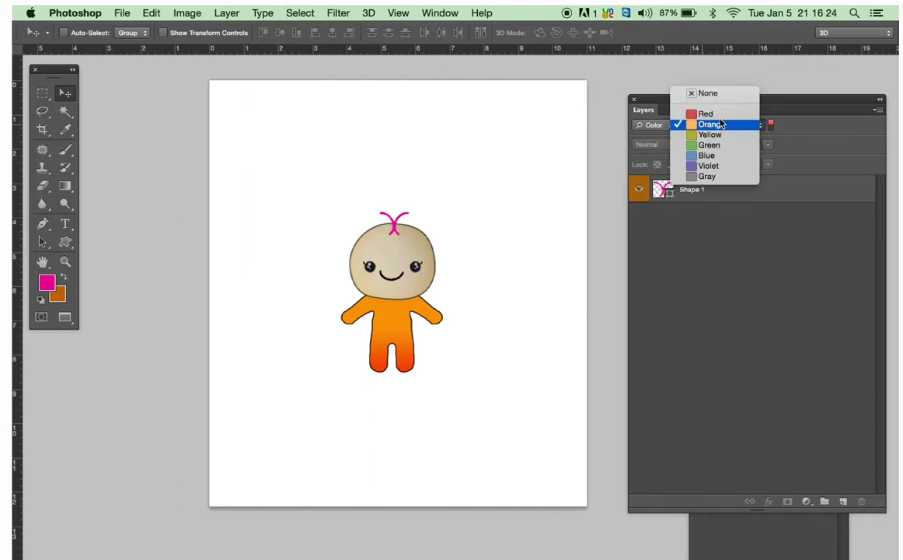
left_click(710, 94)
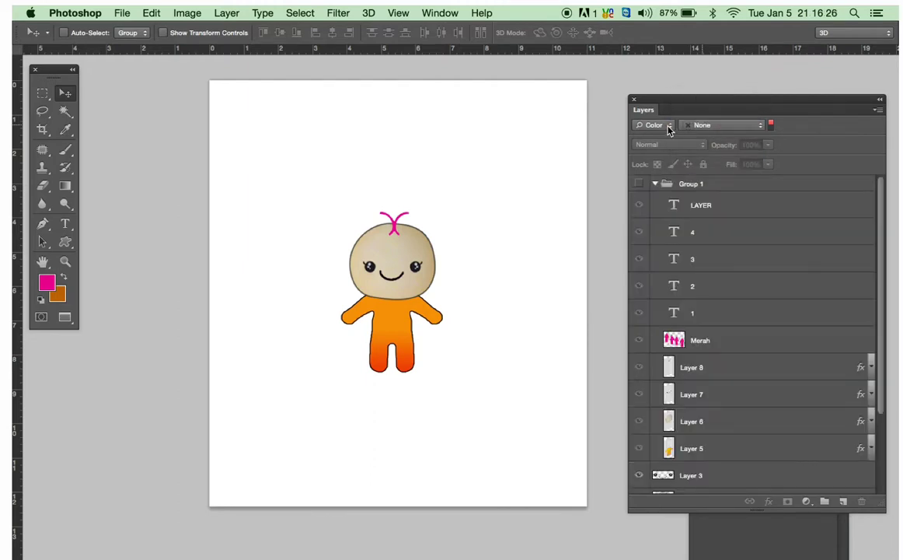
left_click(664, 126)
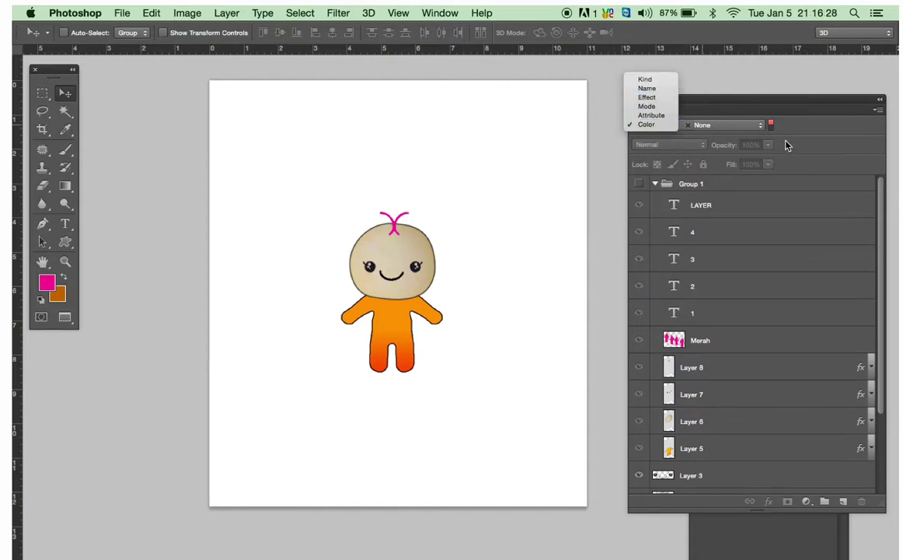
left_click(665, 81)
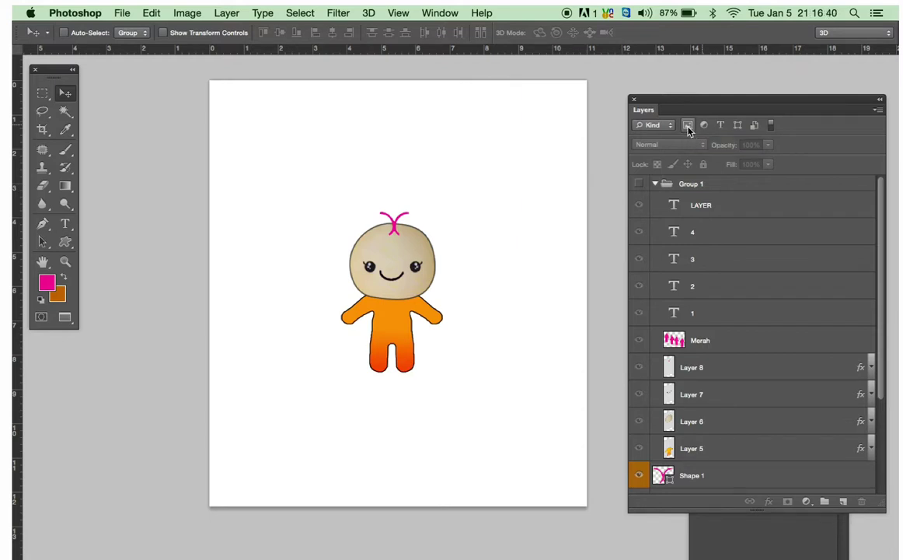
Step: Filter the layer list for pixel layers, then for adjustment layers, clearing each filter after viewing it
left_click(688, 129)
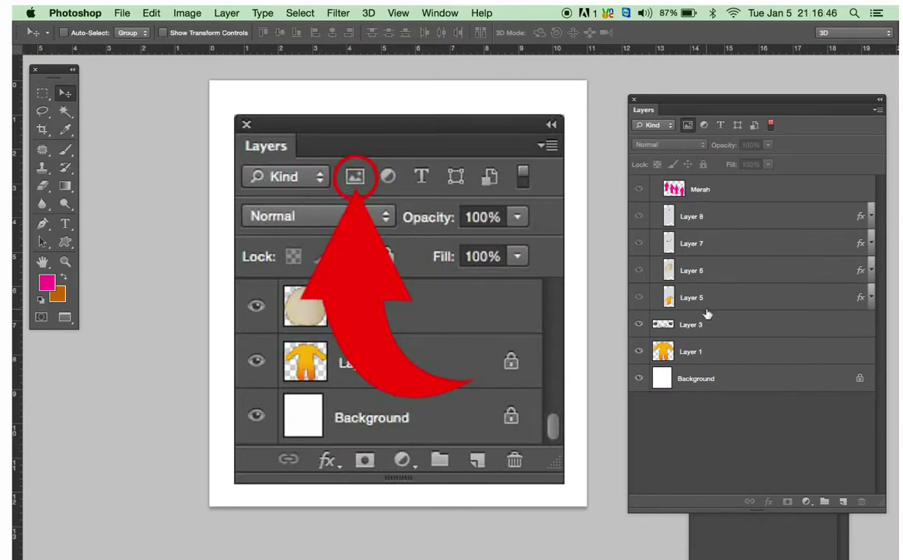
left_click(690, 128)
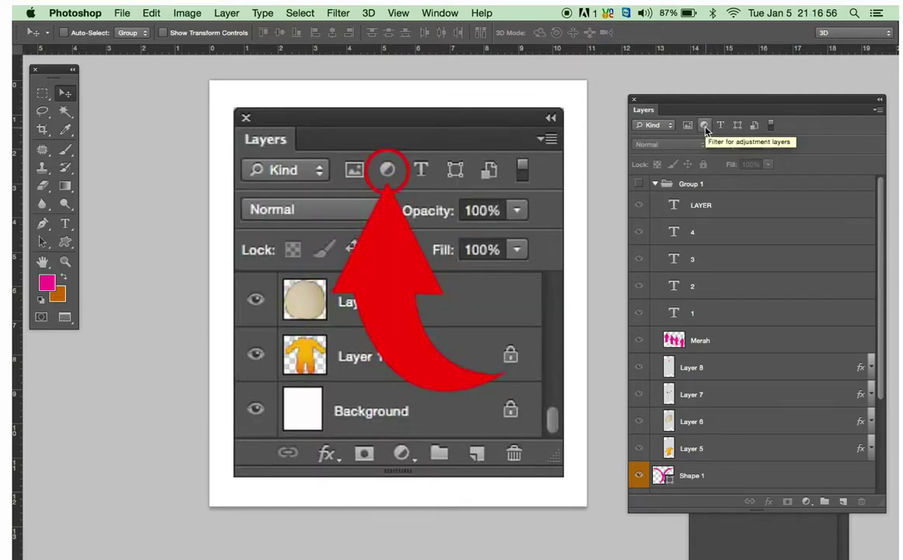
left_click(704, 126)
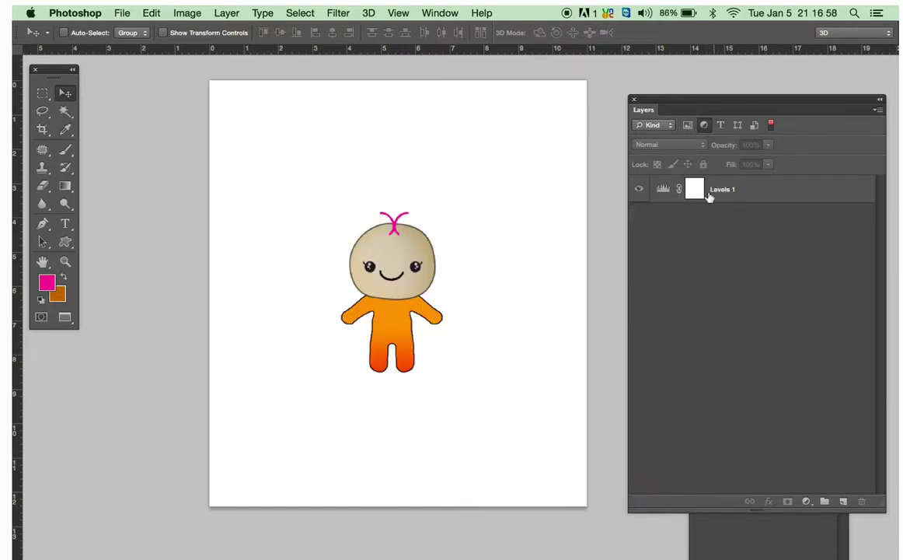
left_click(705, 127)
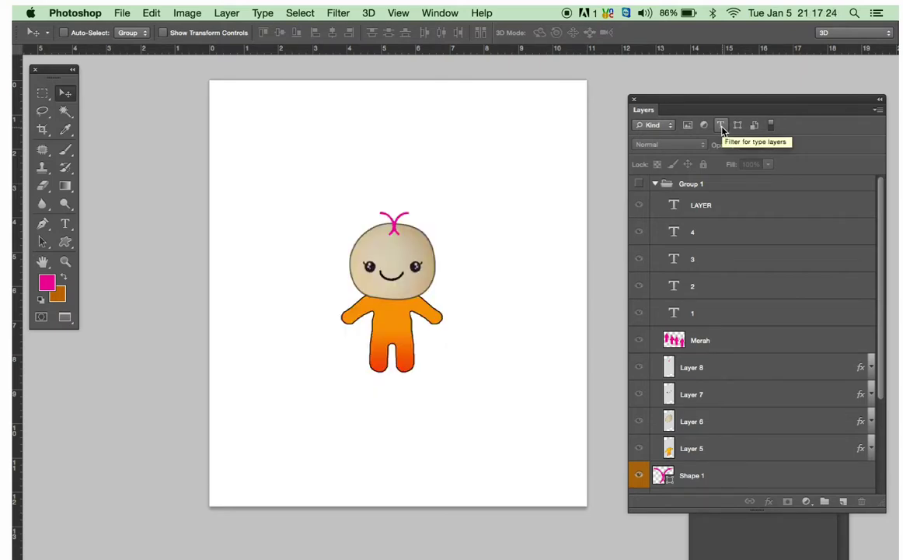
Step: Filter the layer list for type layers, select type layer 4, and clear the filter
left_click(721, 127)
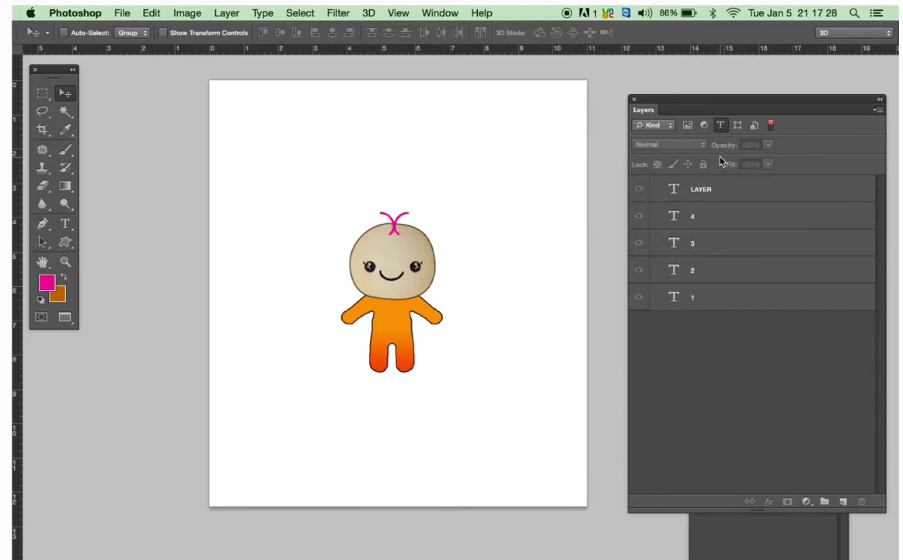
left_click(674, 217)
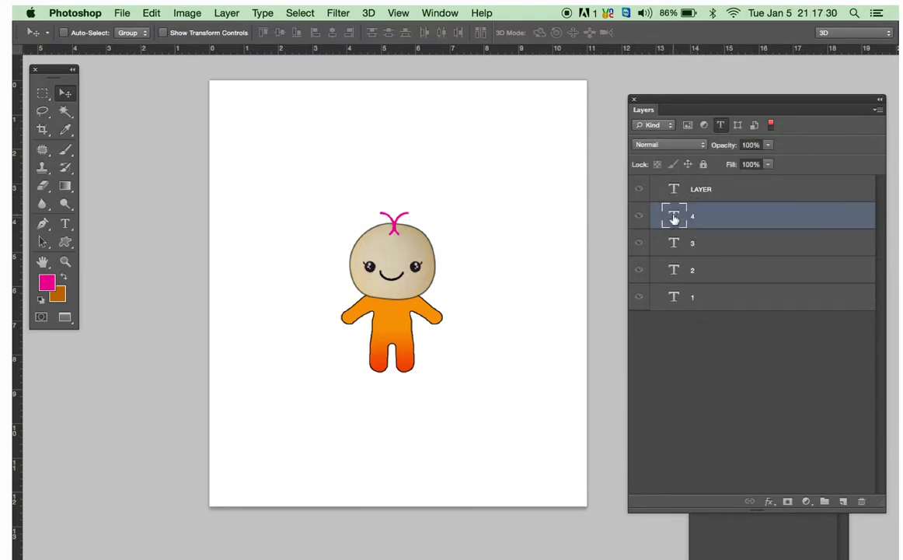
left_click(721, 125)
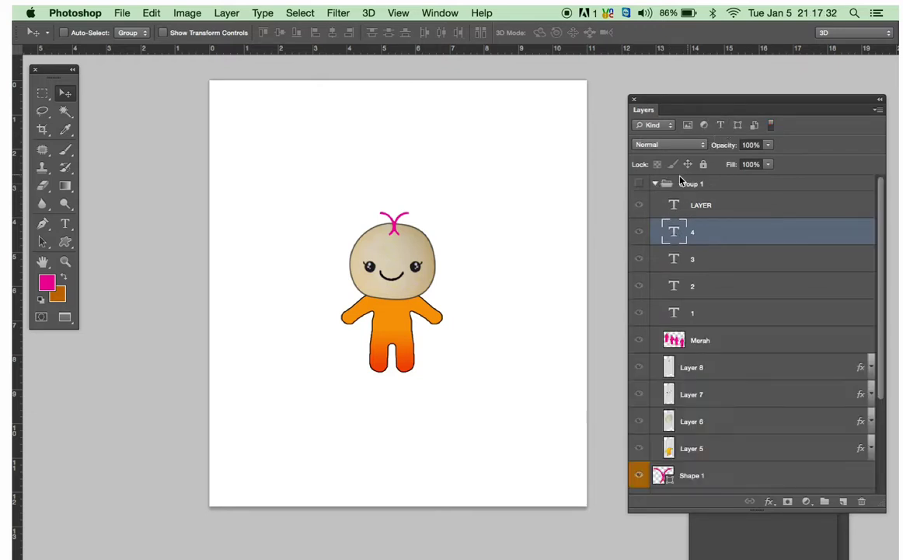
Step: Show Group 1, and toggle the visibility of type layers 4 and LAYER off and on
left_click(638, 183)
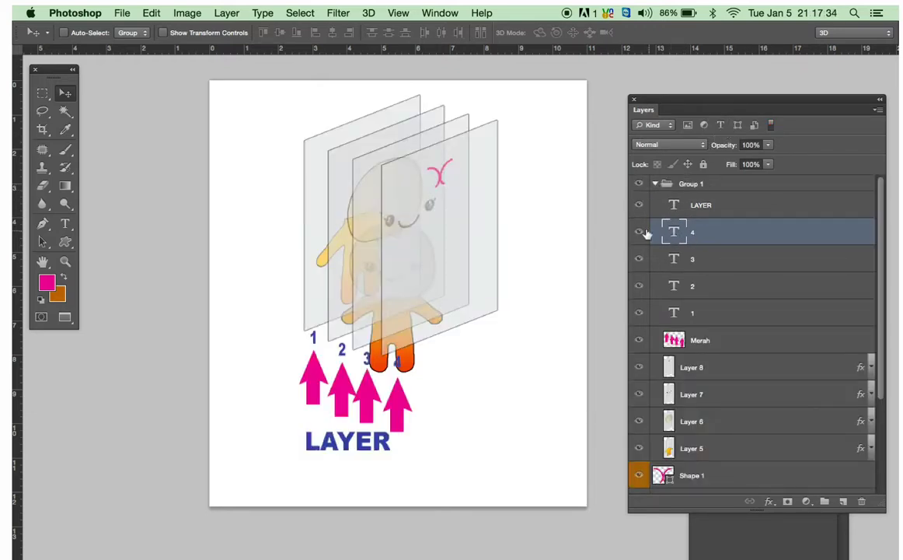
left_click(639, 232)
left_click(639, 232)
left_click(639, 205)
left_click(639, 206)
Step: Filter the layer list down to shape layers only and then to smart objects only, clearing each filter
left_click(721, 126)
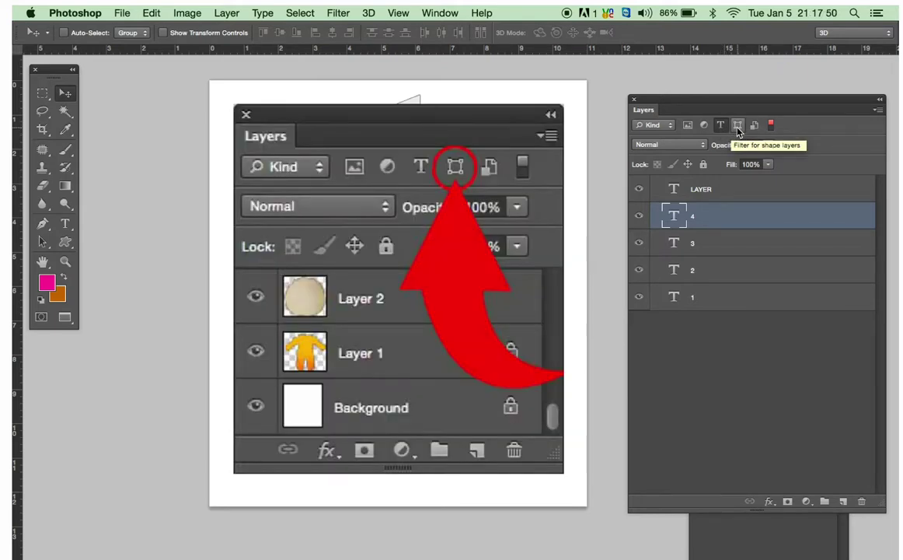
left_click(738, 128)
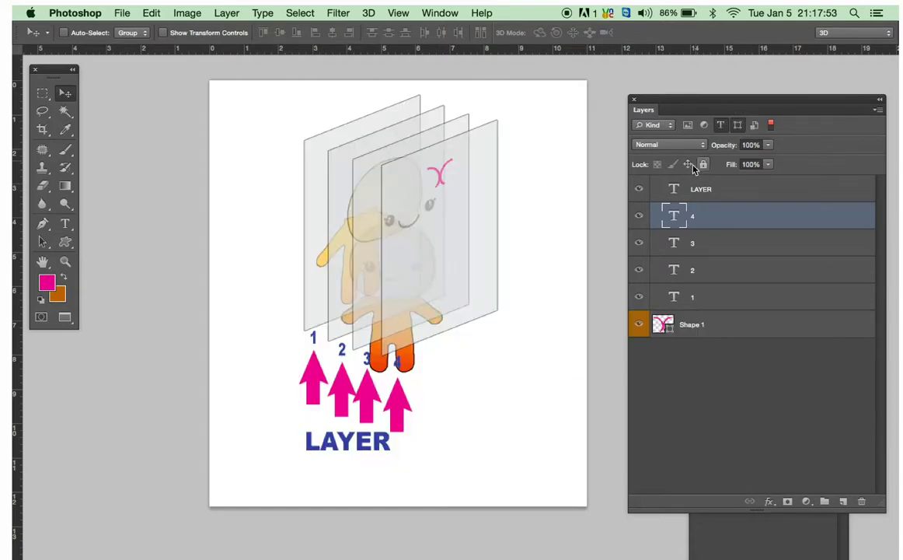
left_click(721, 125)
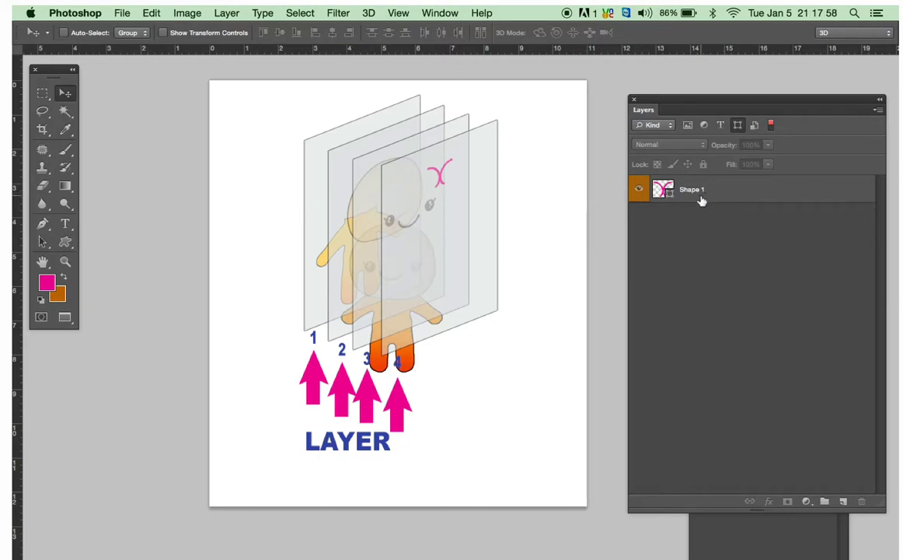
left_click(737, 126)
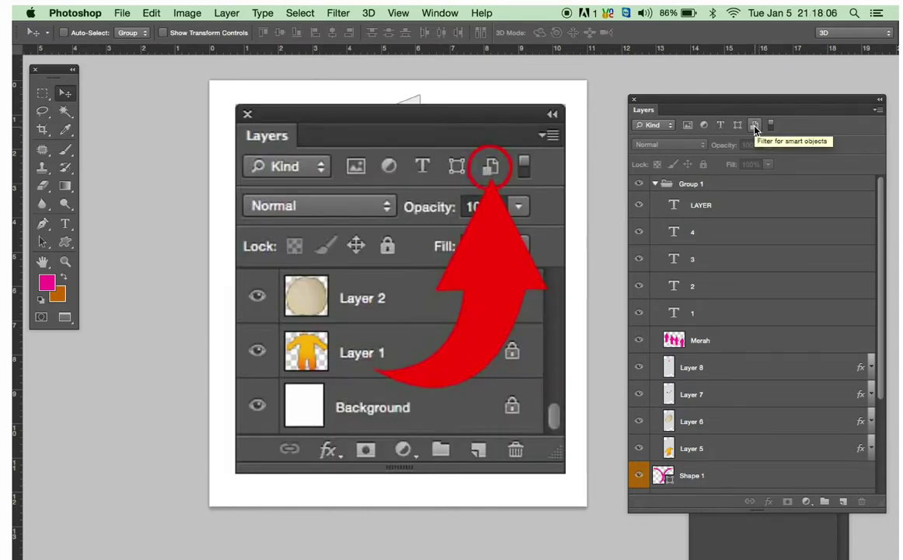
left_click(754, 126)
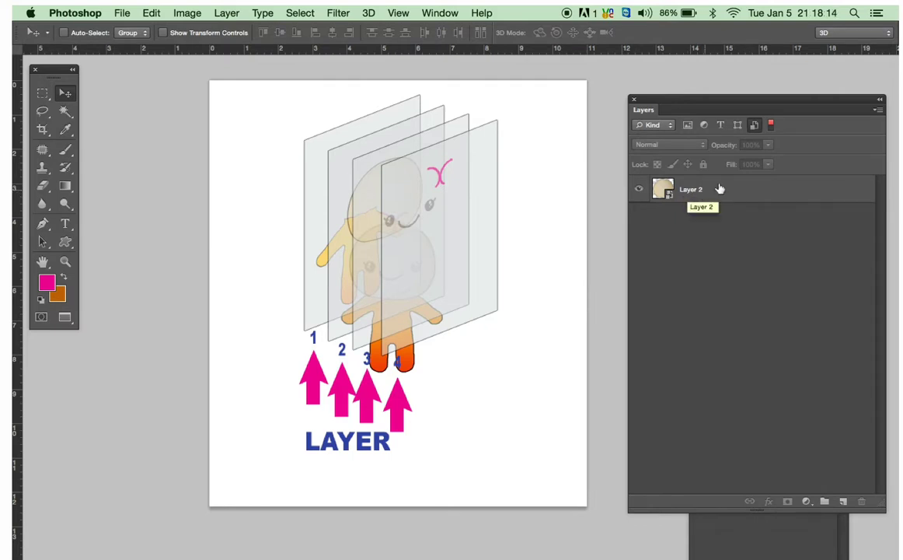
left_click(754, 127)
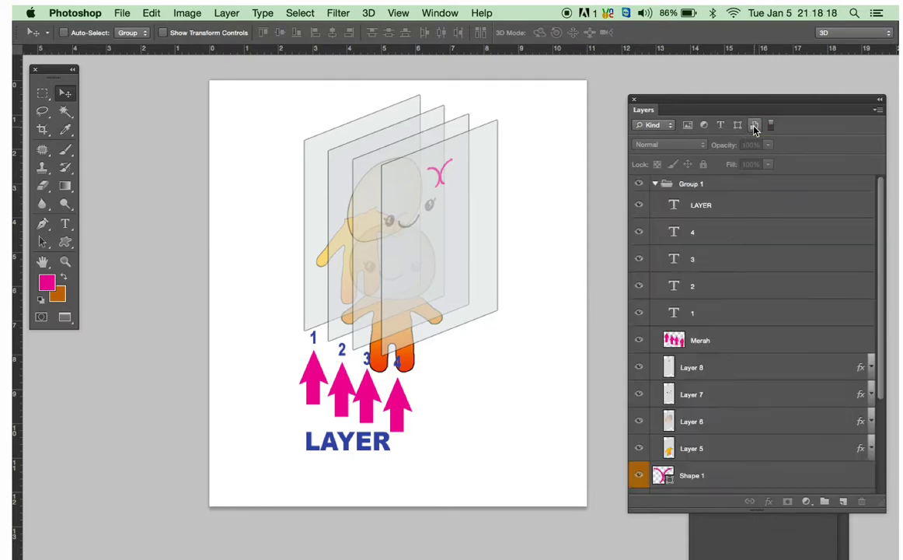
Step: Toggle layer filtering off and back on for the layer list
scroll(692, 435, "down", 3)
scroll(692, 447, "down", 2)
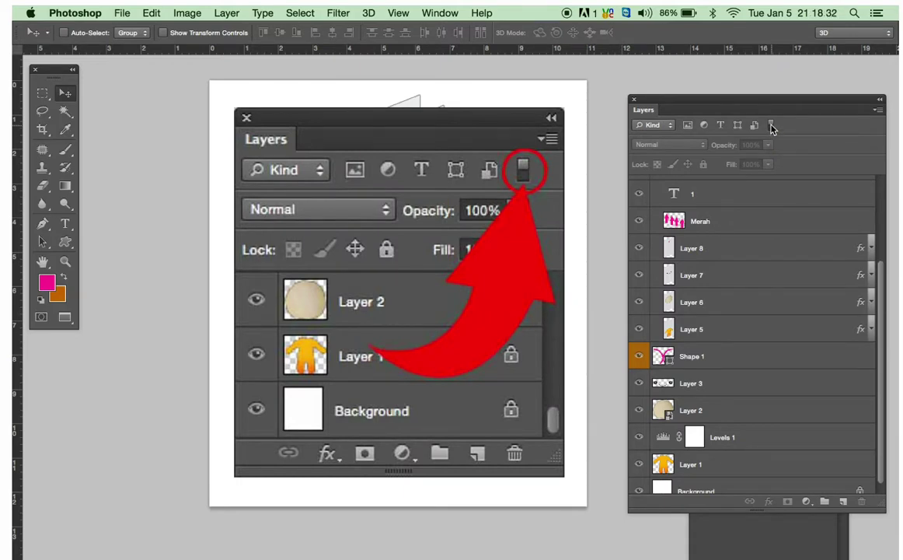
left_click(771, 125)
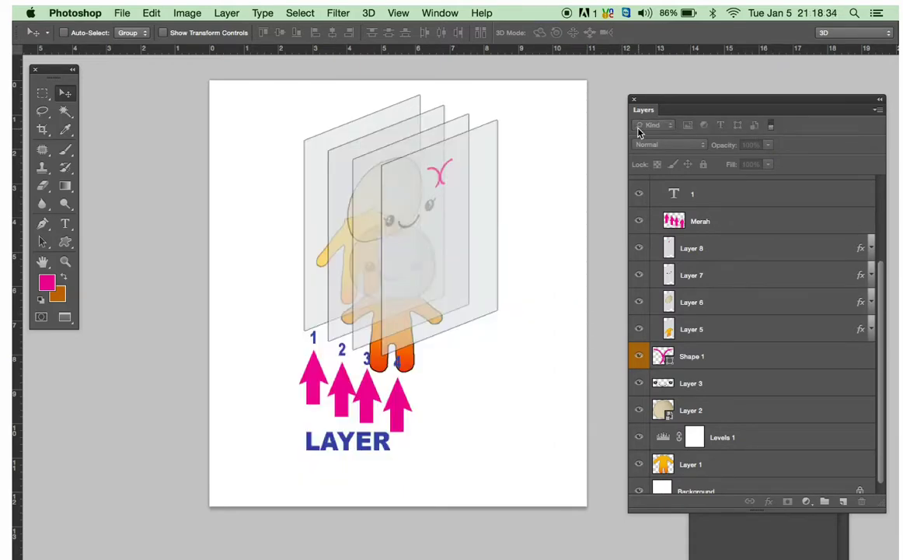
left_click(772, 126)
Step: Select Layer 1 and view the available blend modes without choosing one
left_click(731, 463)
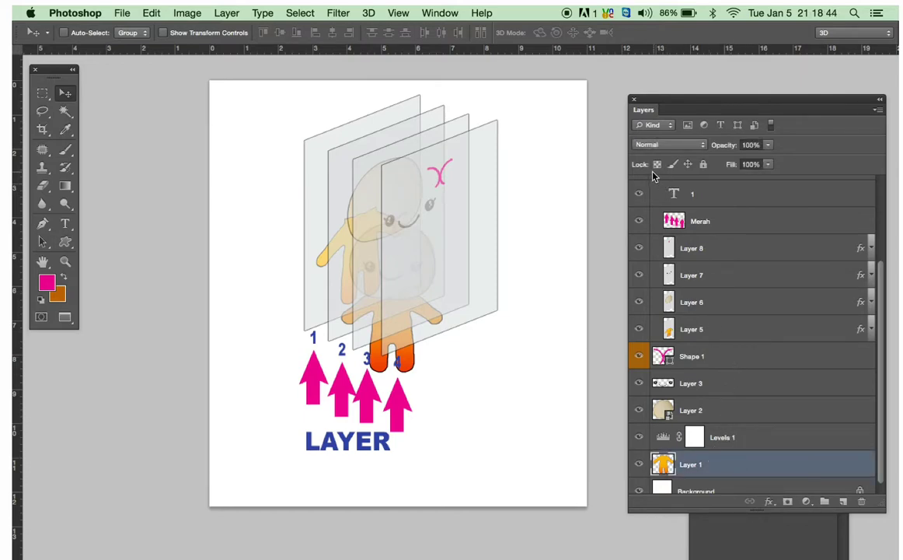
left_click(694, 145)
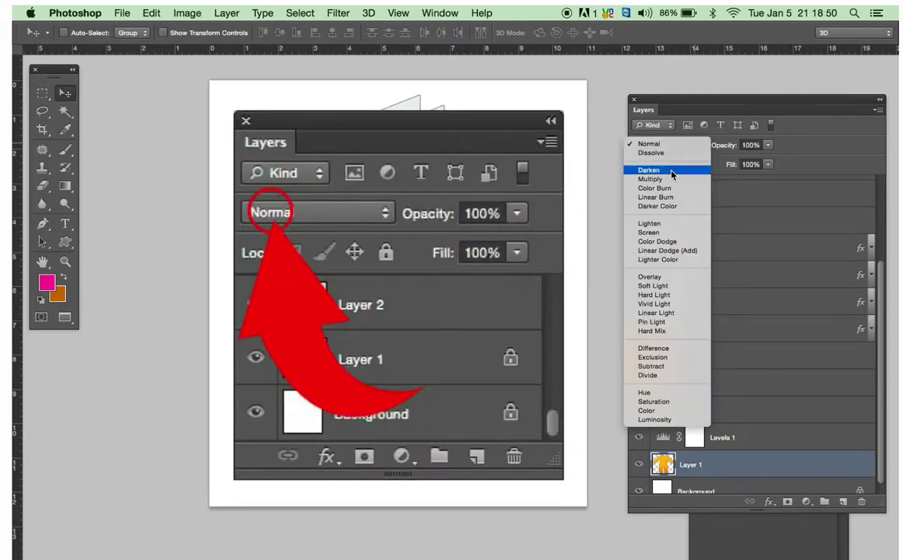
left_click(796, 187)
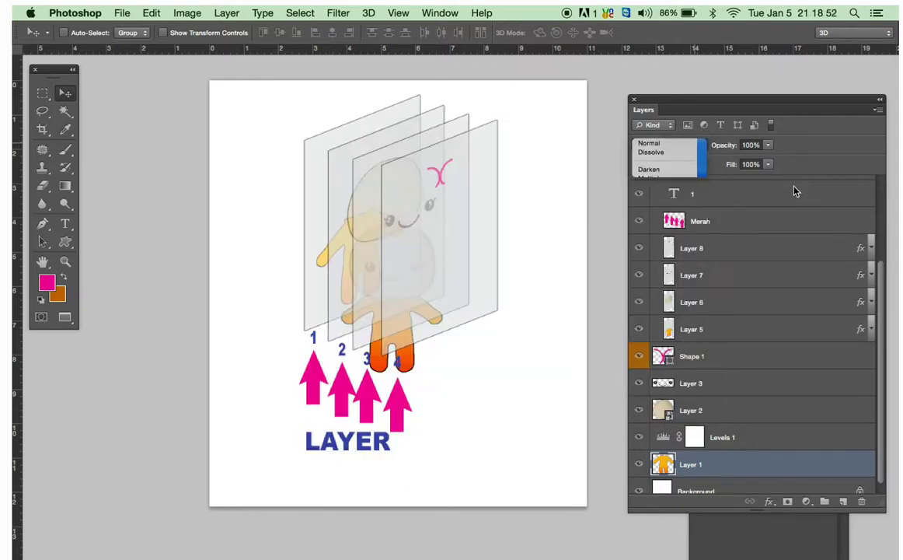
Step: Hide Group 1 so that only the character layers are displayed
scroll(700, 197, "up", 2)
scroll(678, 211, "up", 3)
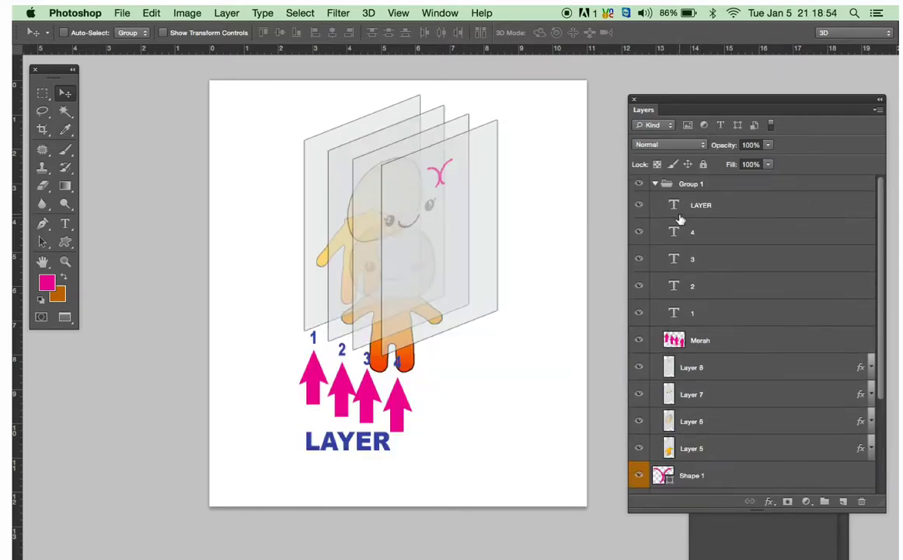
left_click(639, 184)
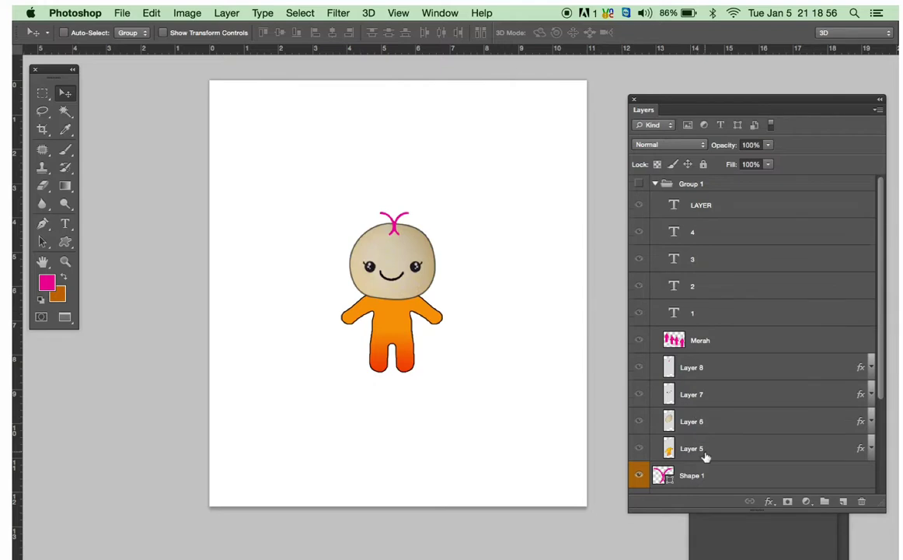
Step: Toggle the visibility of Layer 1 off and on, and set its blend mode to Darken
scroll(706, 458, "down", 2)
scroll(706, 458, "down", 2)
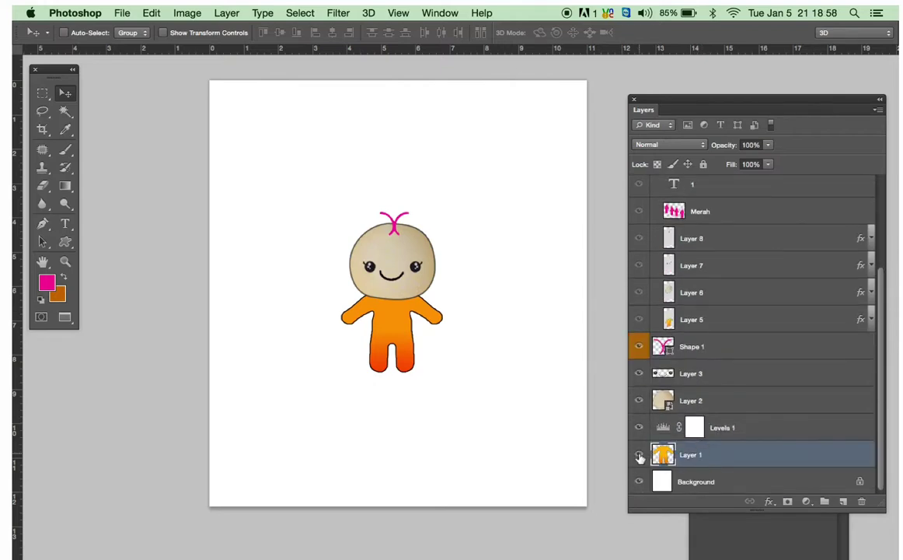
left_click(639, 456)
left_click(639, 456)
left_click(689, 145)
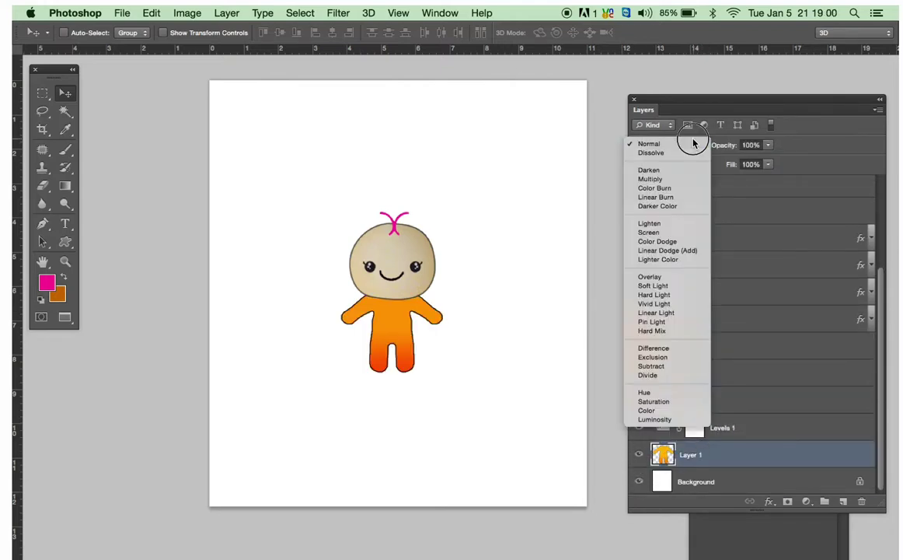
left_click(671, 171)
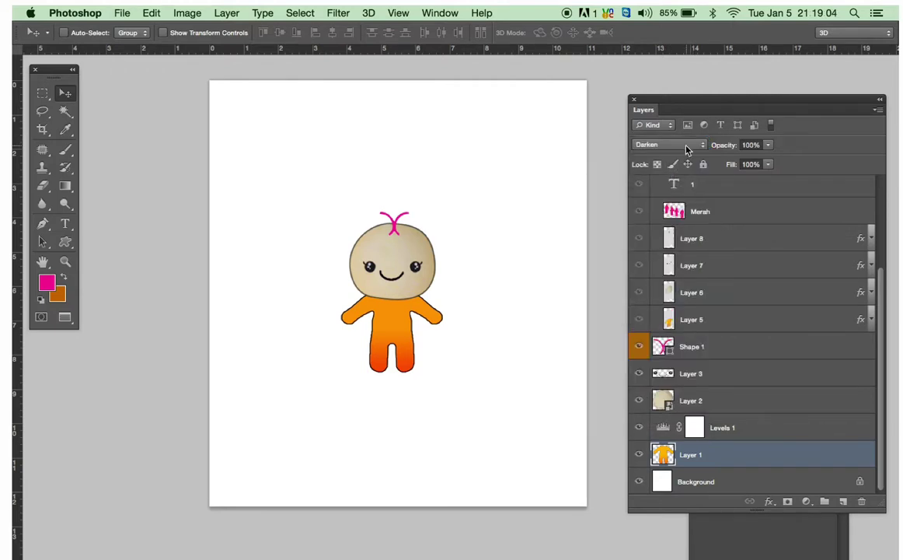
Step: Try the Lighten, Overlay and Color Burn blend modes on Layer 1, and undo back to Darken
left_click(687, 149)
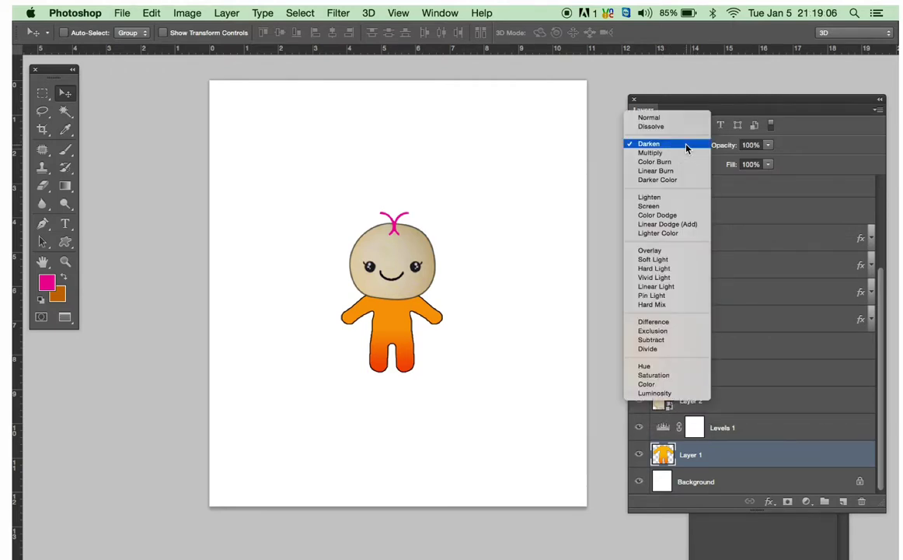
left_click(670, 199)
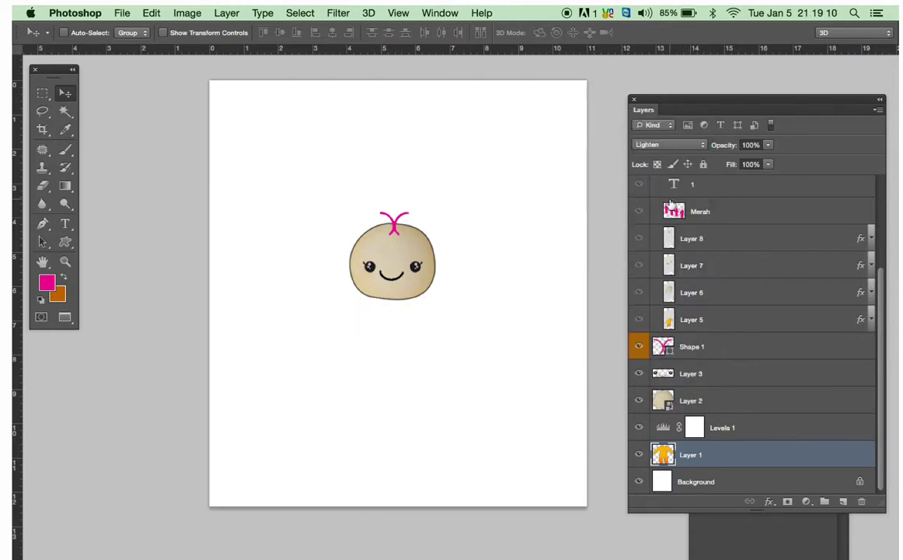
left_click(672, 148)
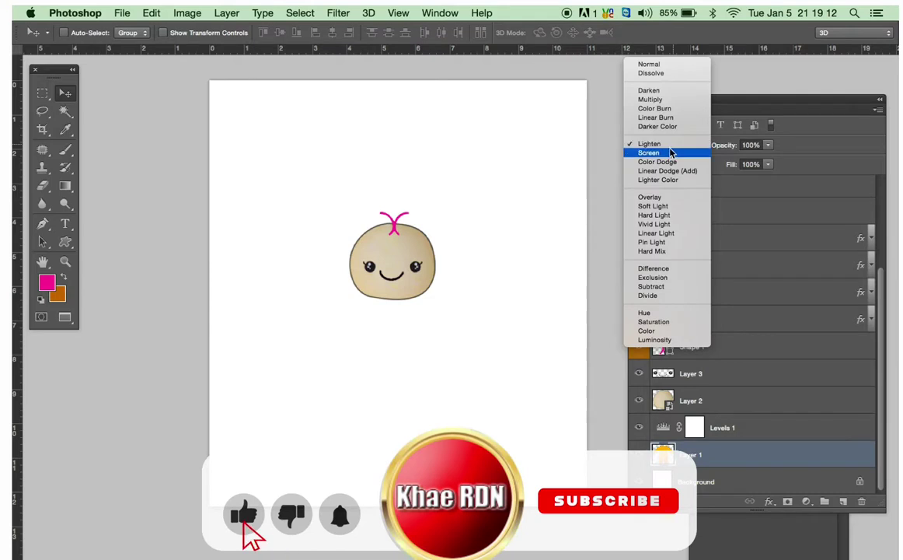
left_click(672, 197)
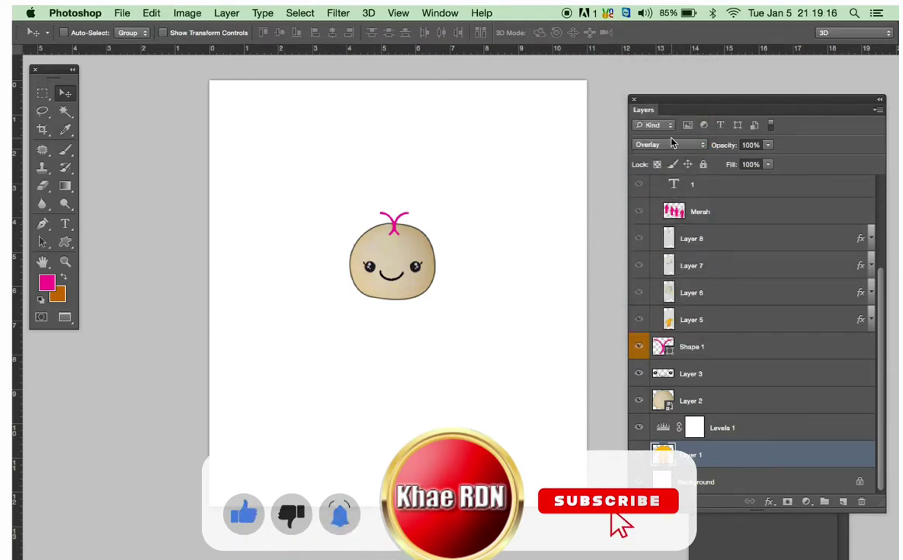
left_click(673, 143)
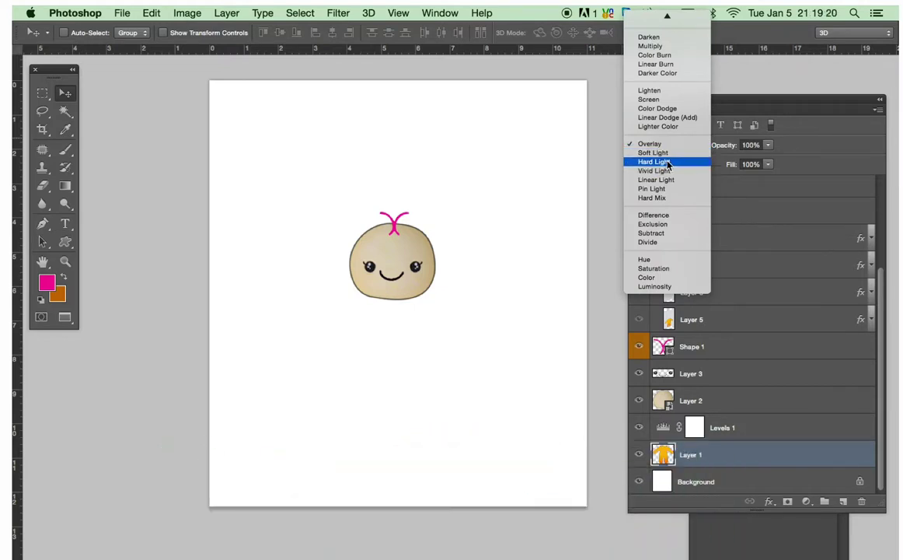
left_click(657, 73)
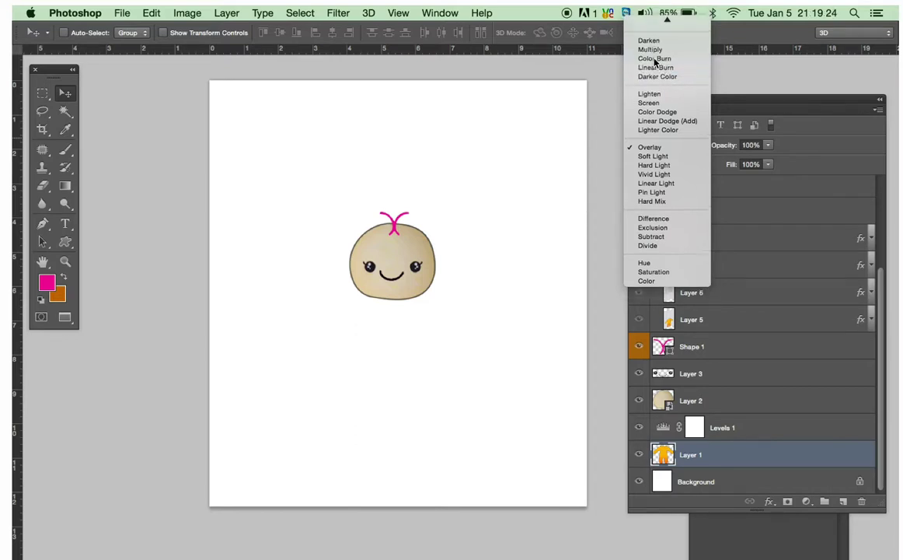
left_click(655, 56)
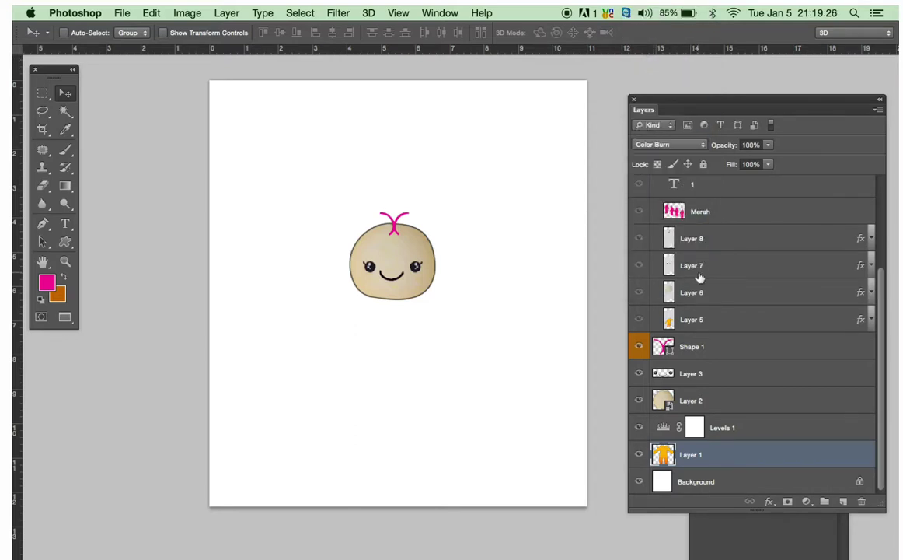
key("super+z")
key("shift+alt+k")
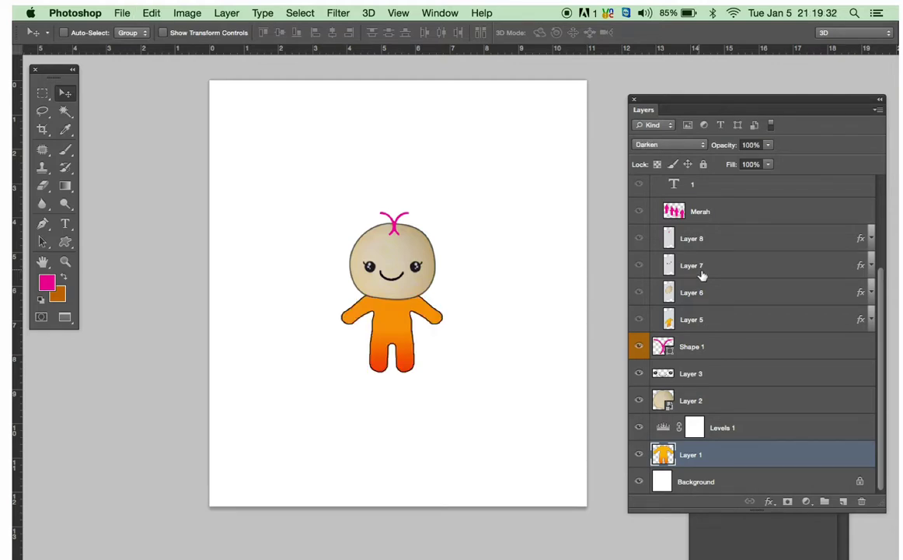
Step: Set Layer 1's blend mode to Normal and adjust its opacity, leaving it at 100%
left_click(703, 144)
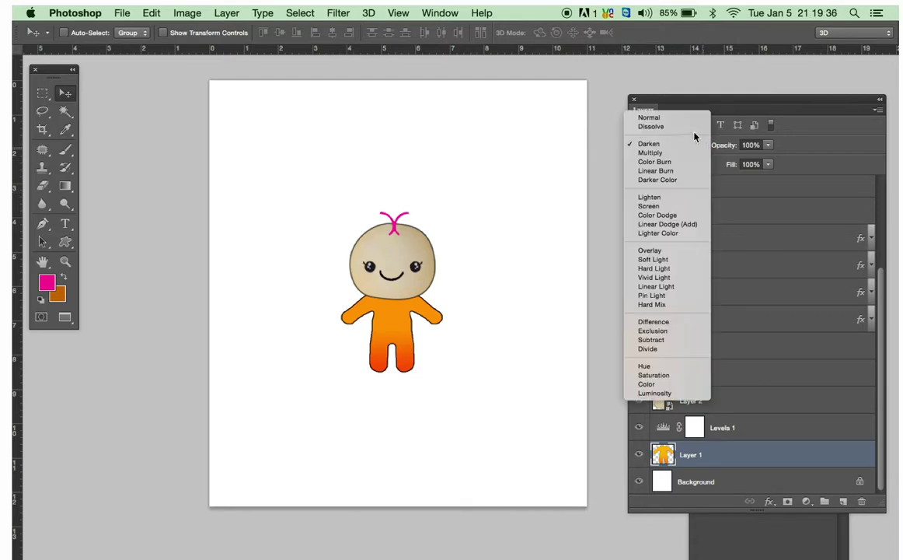
left_click(684, 116)
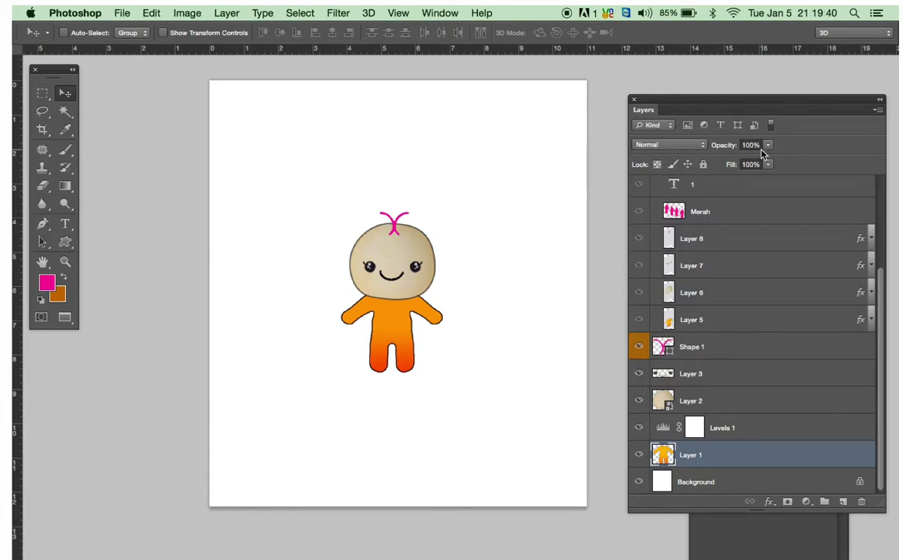
left_click(768, 146)
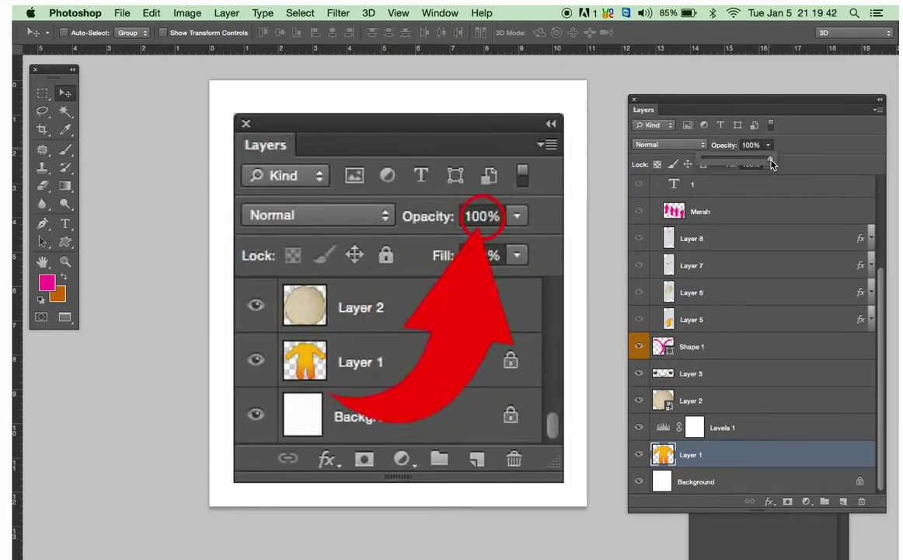
mouse_move(771, 163)
left_mouse_down()
mouse_move(714, 159)
mouse_move(789, 162)
left_mouse_up()
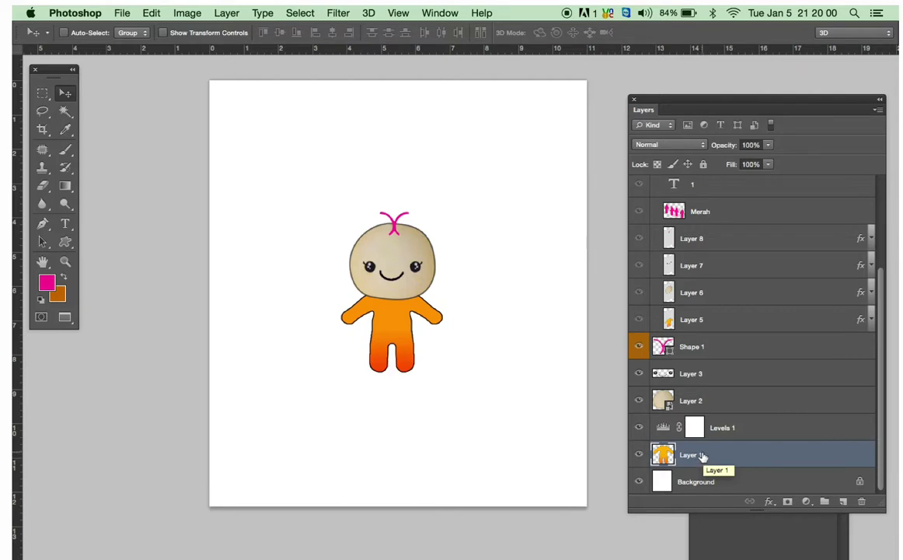
Step: Lock the transparent pixels of Layer 1 and enlarge the Brush tool to 35 px
left_click(657, 167)
left_click(66, 149)
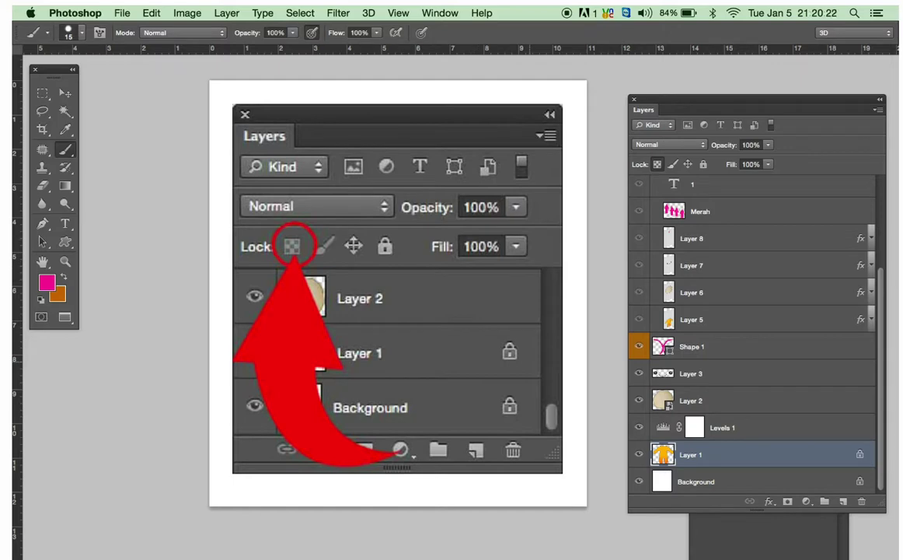
key("bracketright")
key("bracketright")
key("bracketright")
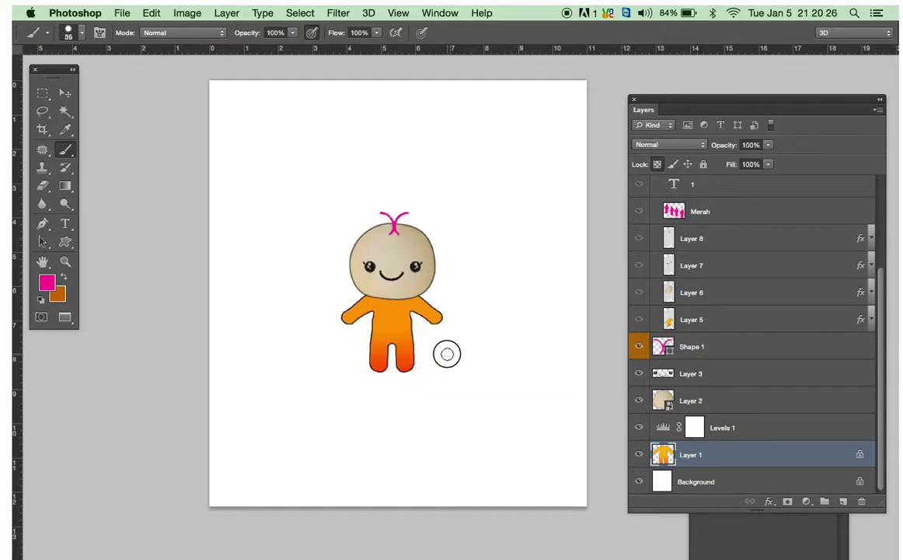
Step: Brush pink over the right half of the character's body on Layer 1, and undo the painting
left_click(432, 317)
mouse_move(430, 325)
left_mouse_down()
mouse_move(407, 271)
mouse_move(410, 417)
left_mouse_up()
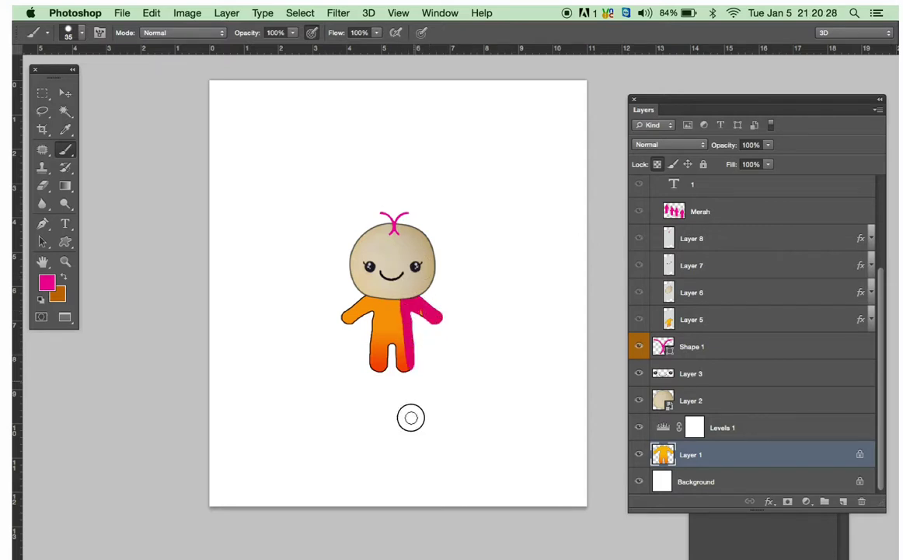
mouse_move(418, 288)
left_mouse_down()
mouse_move(410, 355)
mouse_move(391, 287)
mouse_move(408, 375)
mouse_move(388, 308)
mouse_move(395, 346)
mouse_move(408, 317)
mouse_move(465, 322)
left_mouse_up()
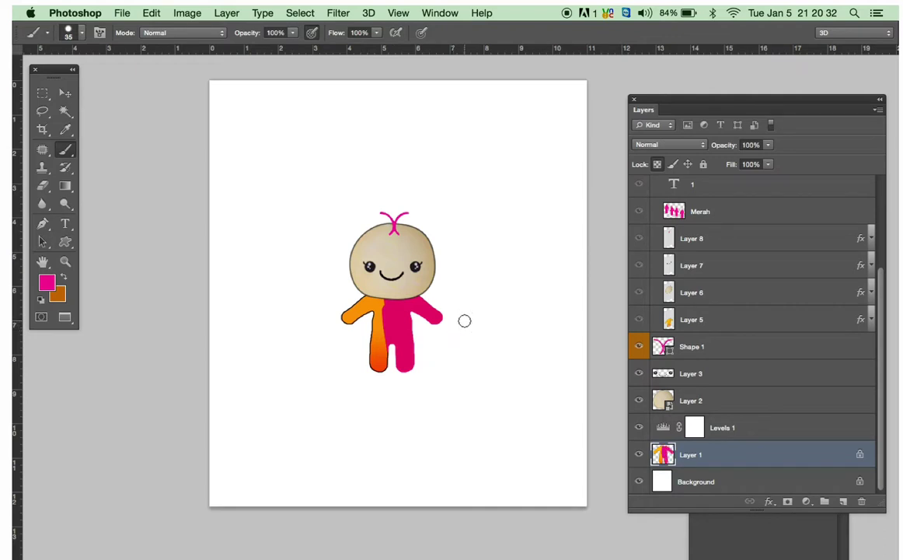
key("super+z")
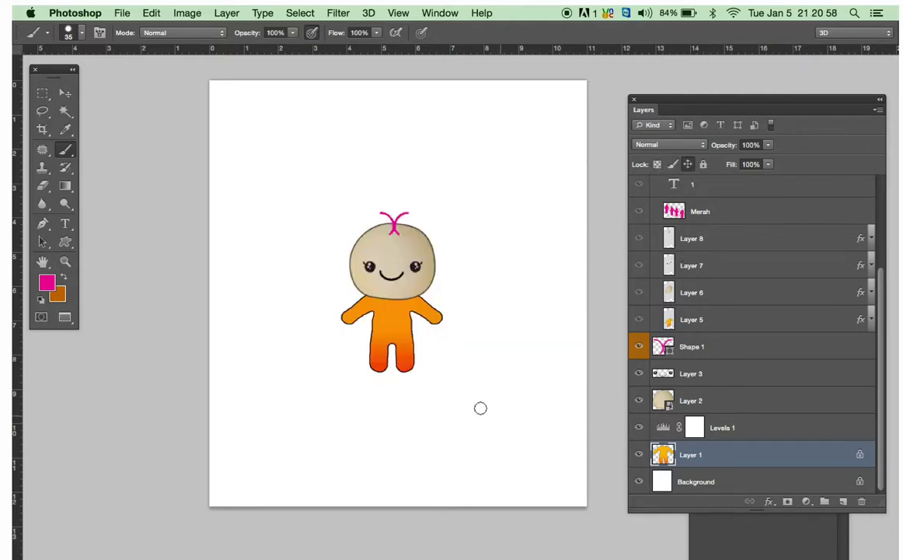
Step: Test Layer 1's position lock by painting a pink stroke, undoing it, and trying to move the layer
left_click_drag(438, 315, 406, 363)
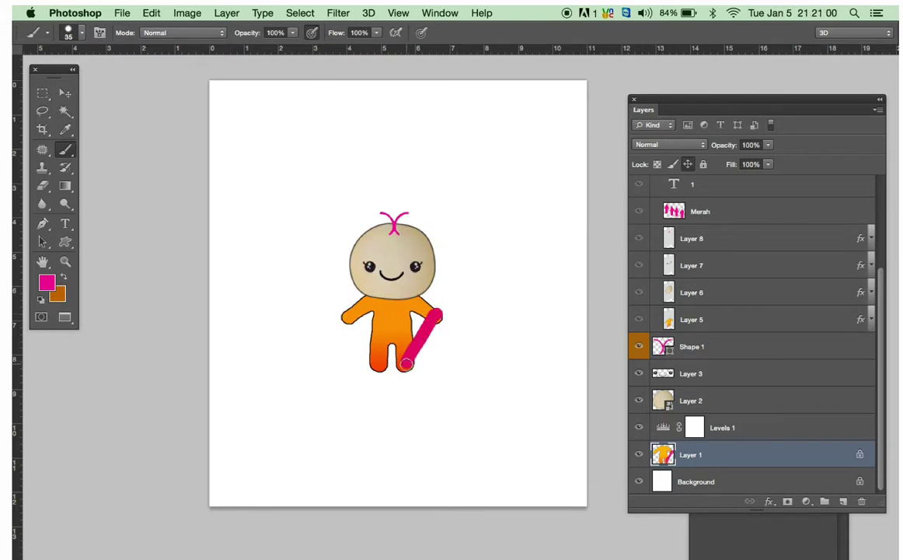
key("super+z")
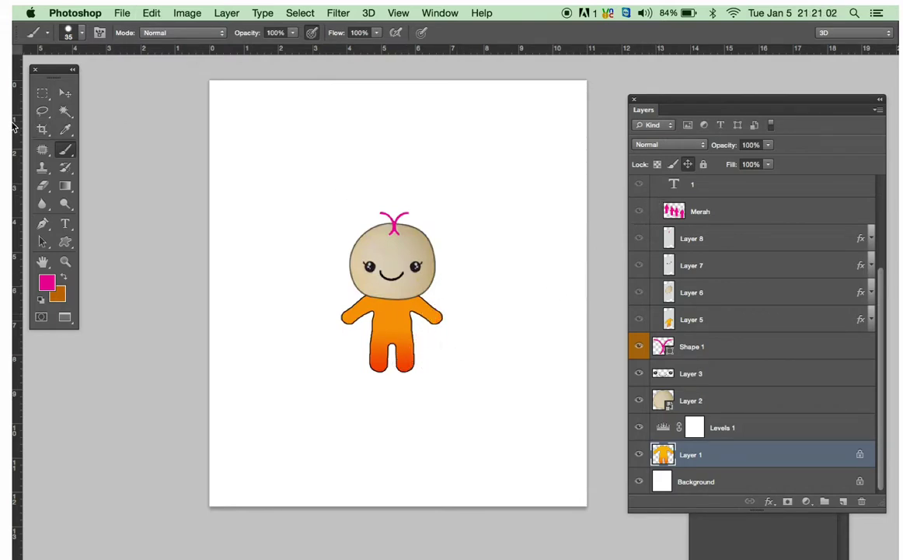
left_click(64, 93)
left_click_drag(435, 356, 423, 225)
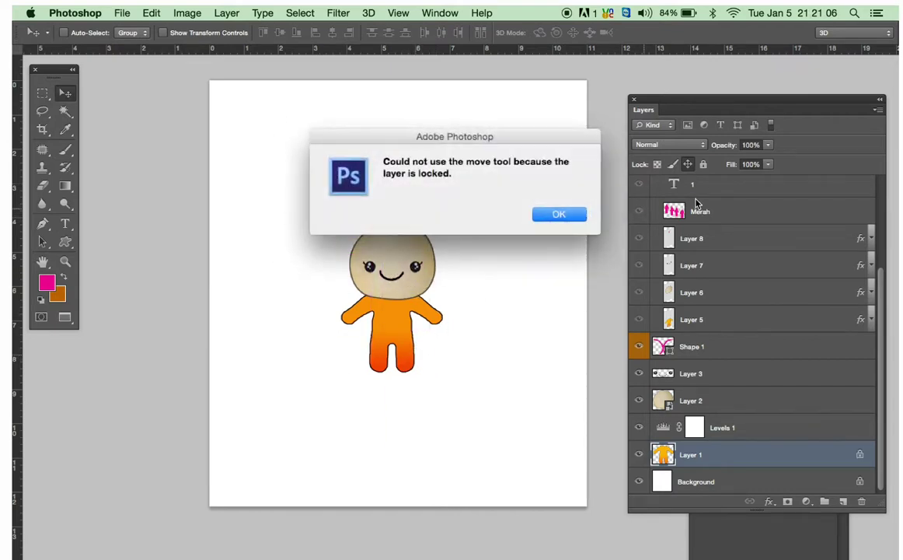
left_click(558, 213)
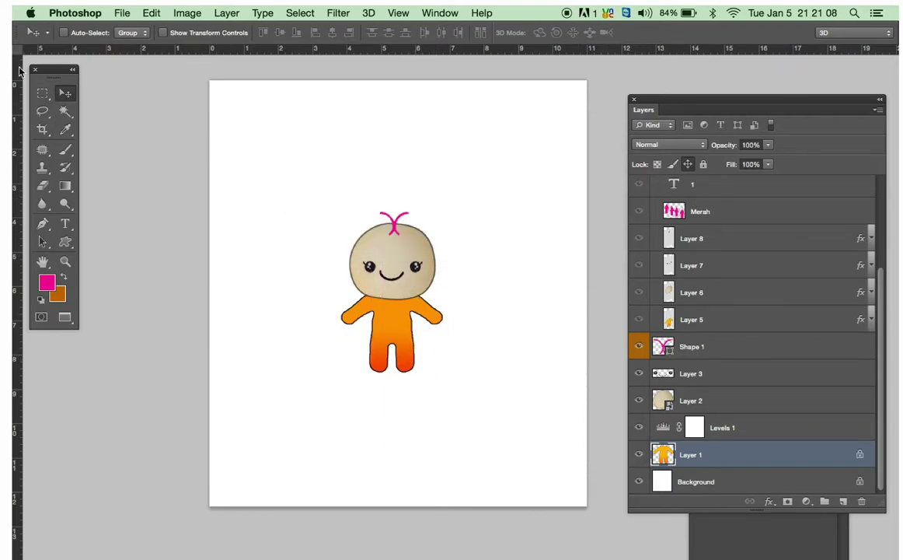
Step: Lock all attributes of Layer 1 and release the lock again
left_click(704, 167)
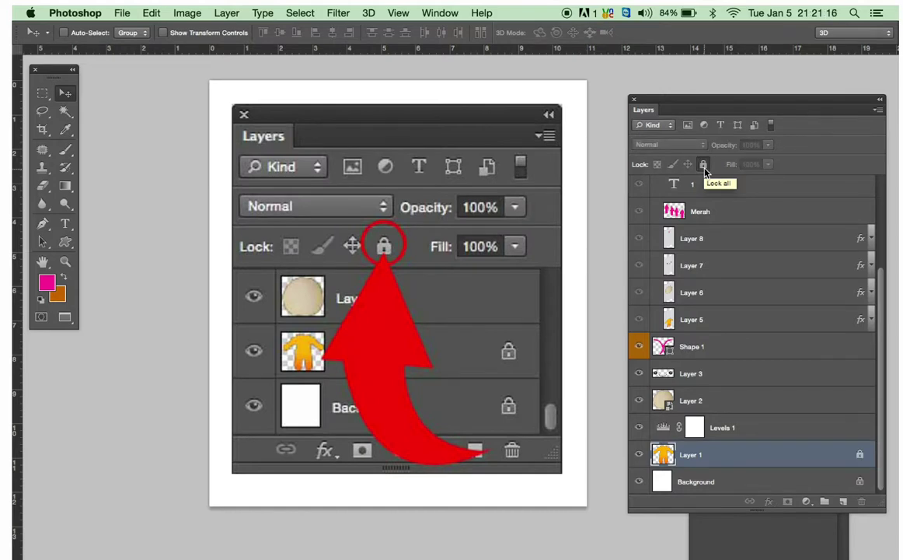
left_click(704, 167)
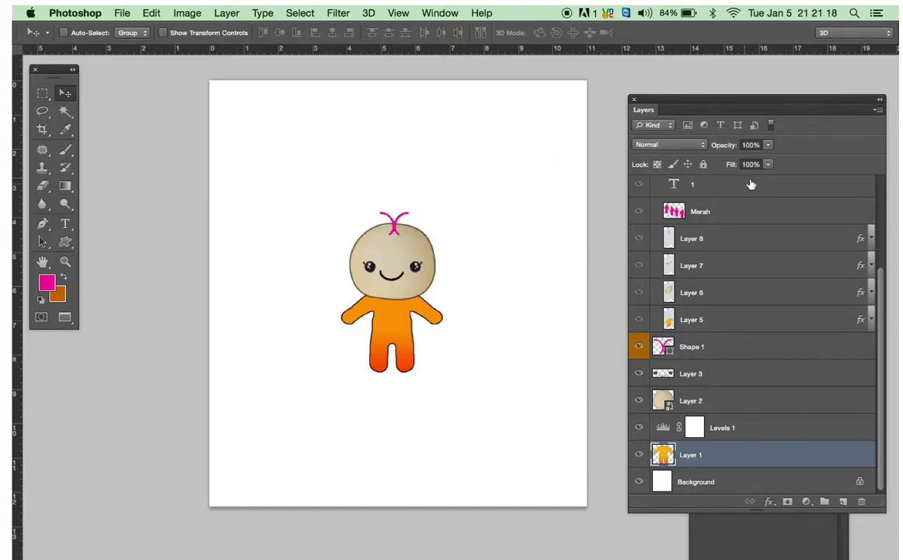
Step: Lower Layer 1's fill to about 35% and return it to 100%
left_click(768, 166)
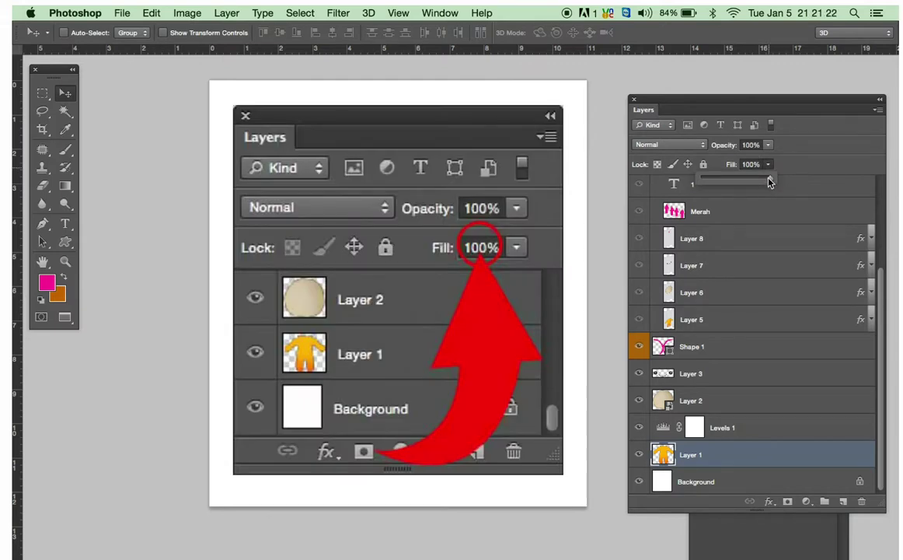
left_click_drag(769, 181, 728, 170)
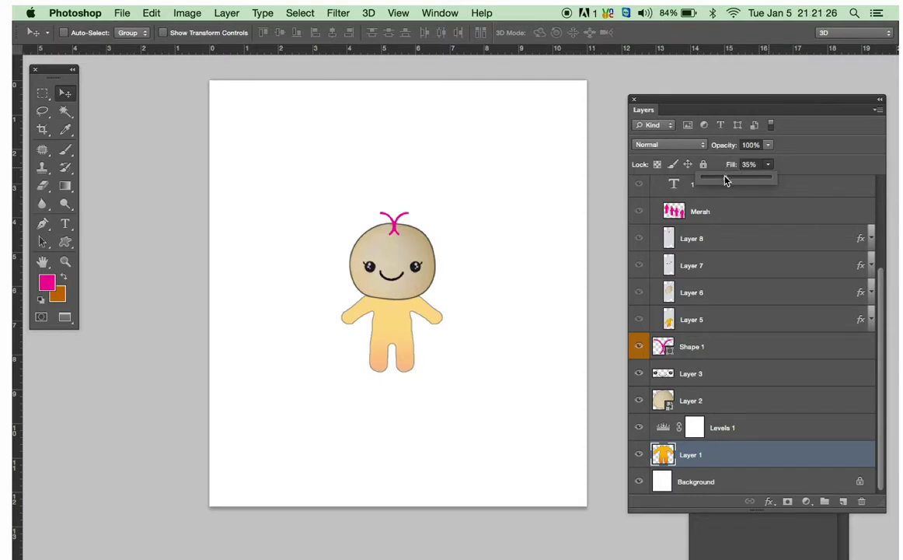
left_click_drag(719, 178, 784, 183)
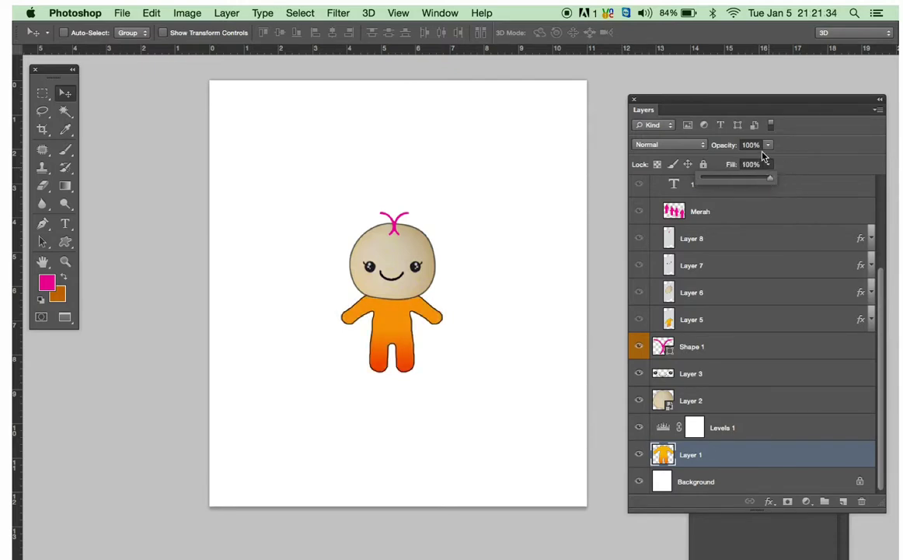
left_click(815, 162)
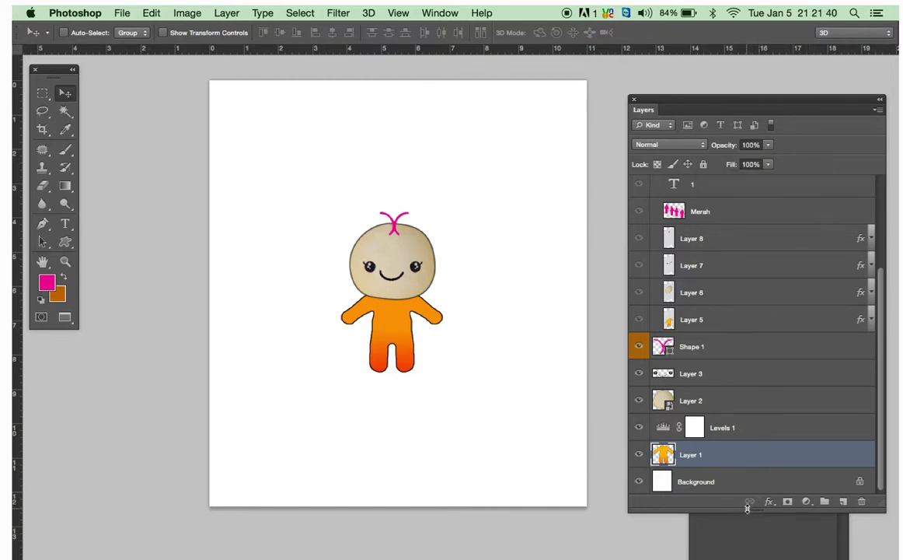
Step: Link Layer 1 with the Background layer, unlink them, and select only Layer 1
left_click(721, 455, "shift")
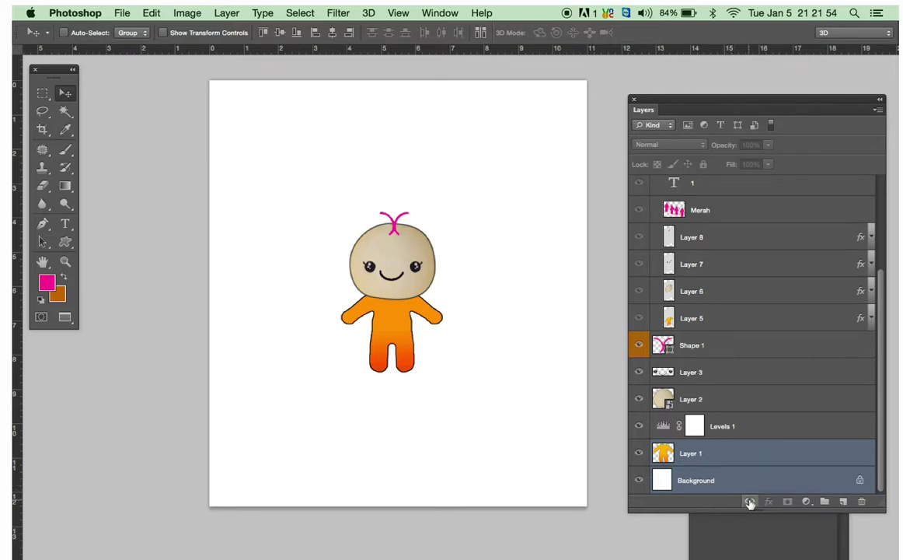
left_click(750, 502)
left_click(750, 502)
left_click(757, 477)
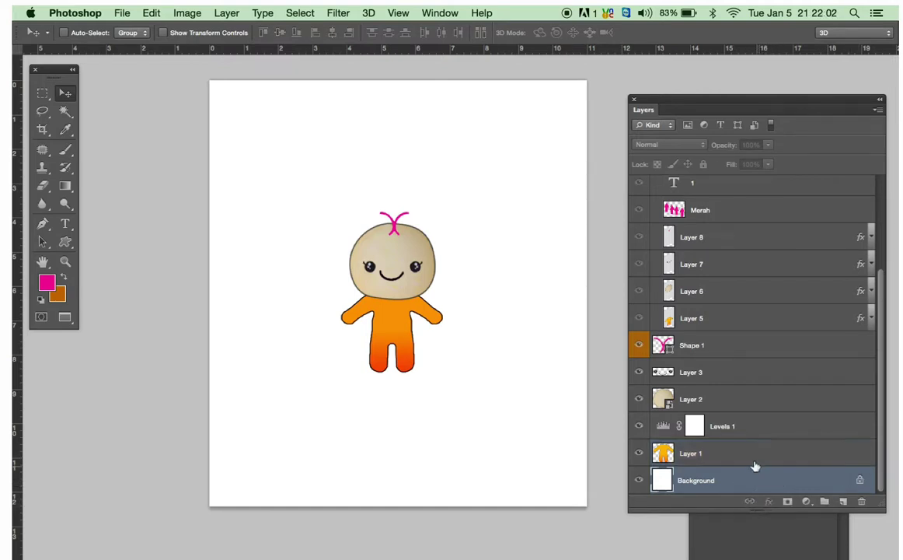
left_click(755, 460)
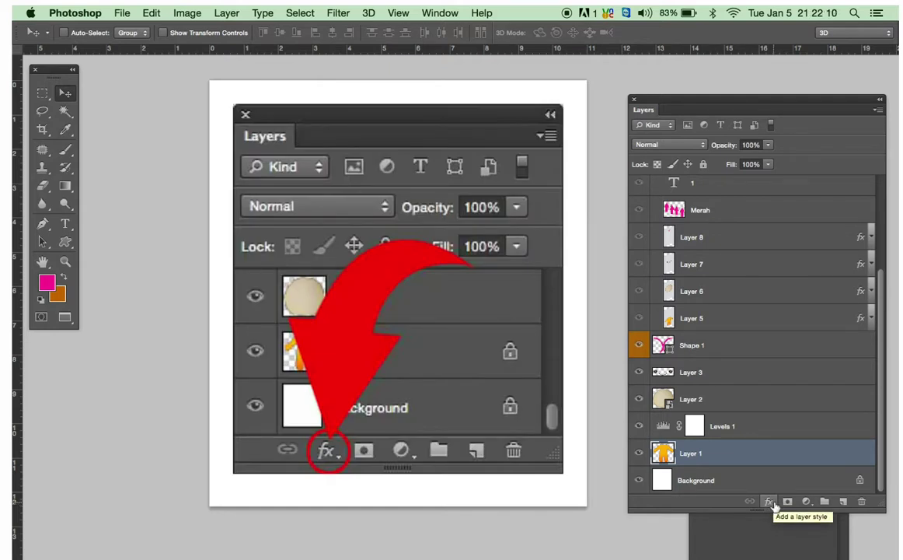
Step: Add a Bevel & Emboss style to Layer 1 with a depth of 428% and a size of 9 px
left_click(769, 502)
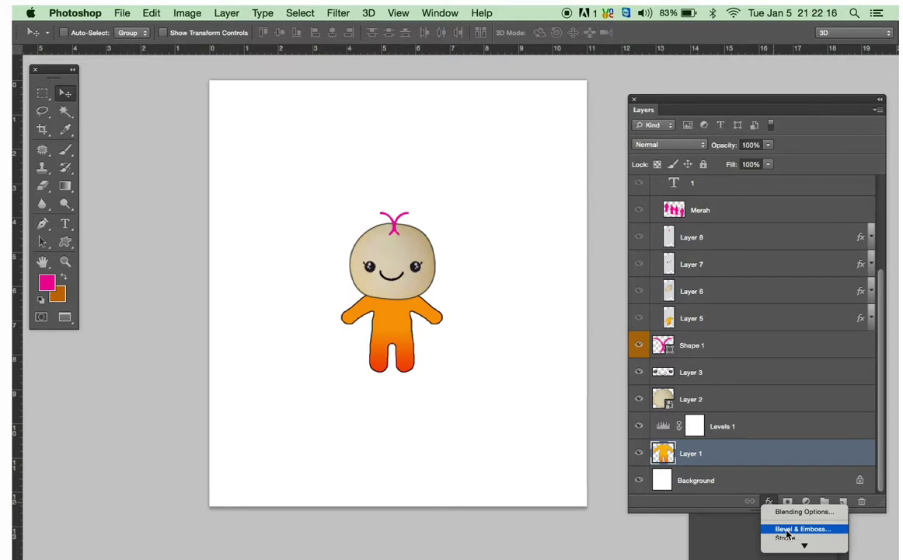
left_click(788, 531)
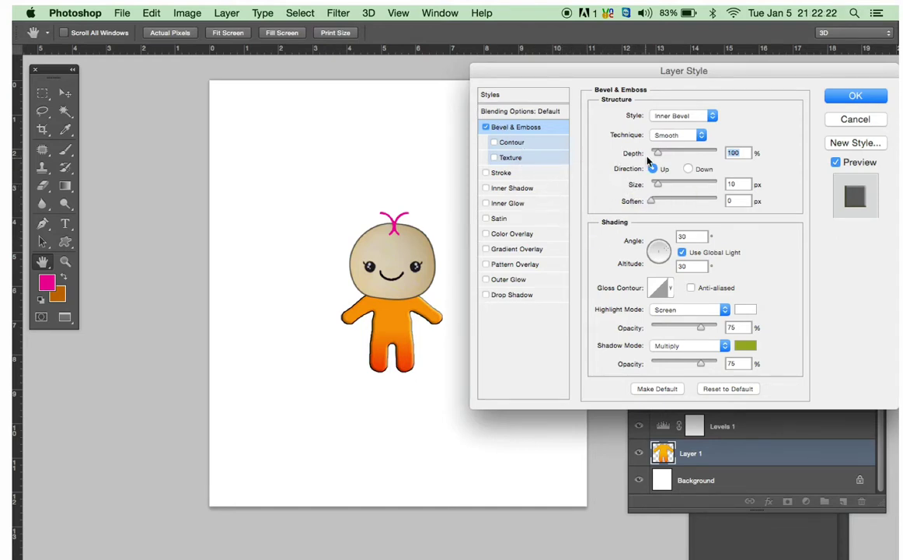
left_click_drag(659, 153, 657, 182)
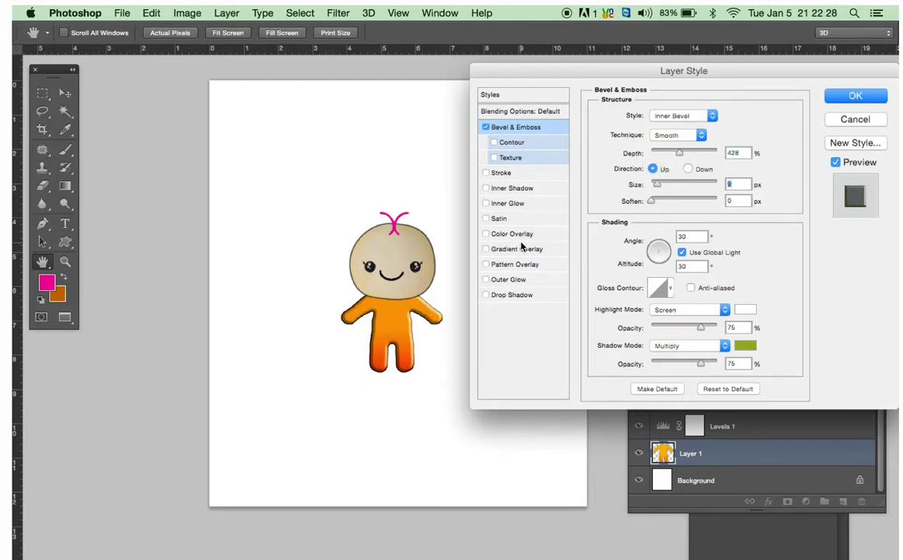
Step: Try a Gradient Overlay with the Spectrum preset on Layer 1, and discard all the layer style changes
left_click(519, 249)
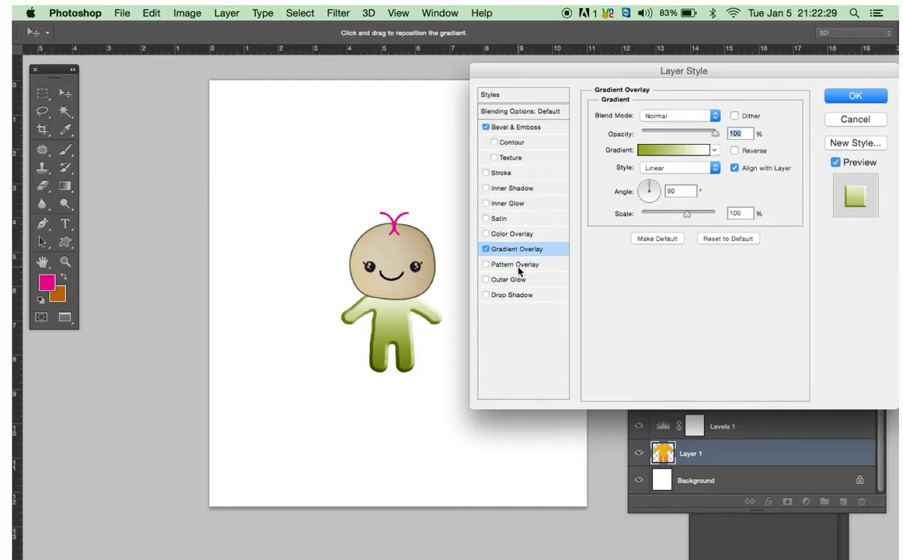
left_click(653, 149)
left_click(621, 215)
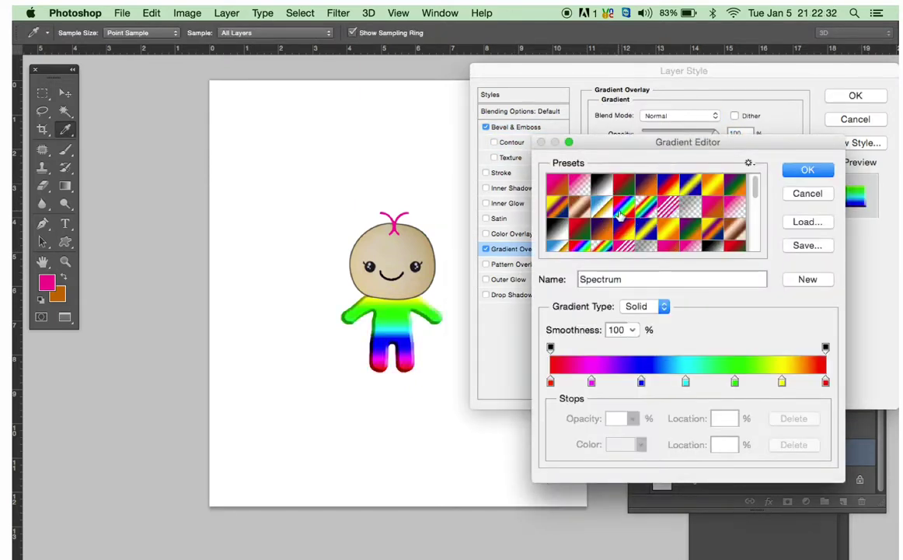
left_click(807, 195)
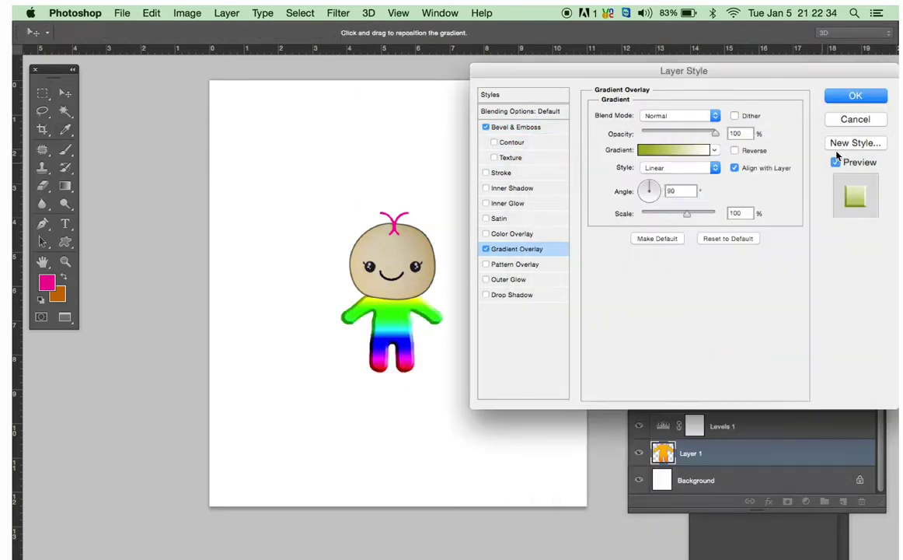
left_click(853, 120)
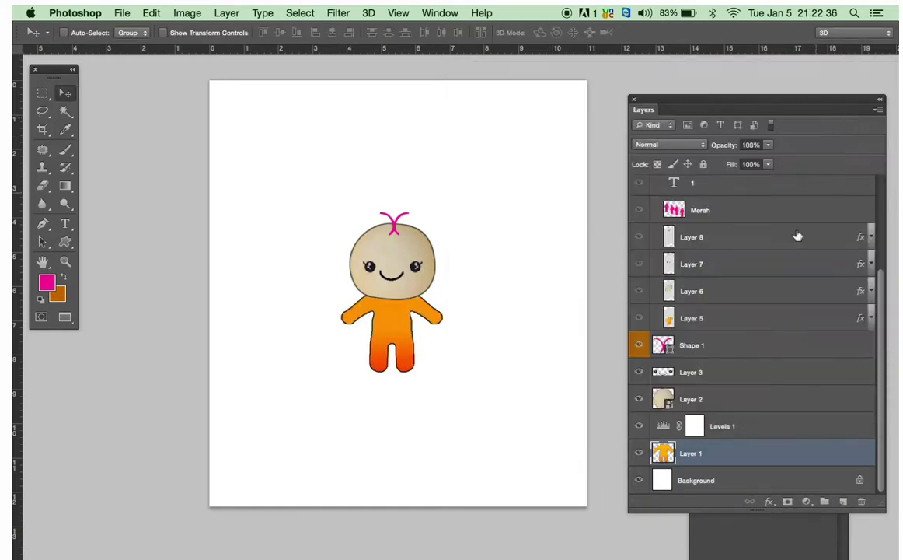
Step: Add a layer mask to Layer 1 and paint gray over the doll's body on the mask with a 35 px brush
left_click(789, 503)
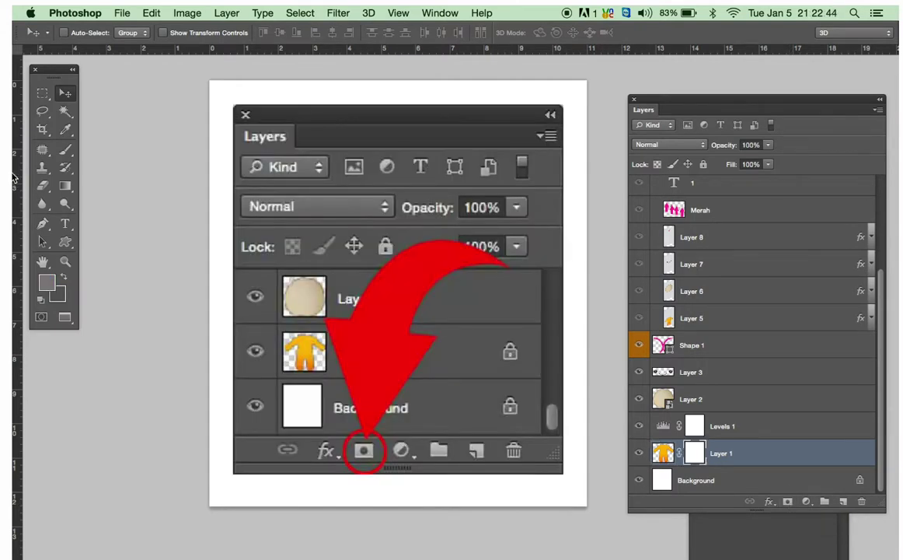
left_click(66, 149)
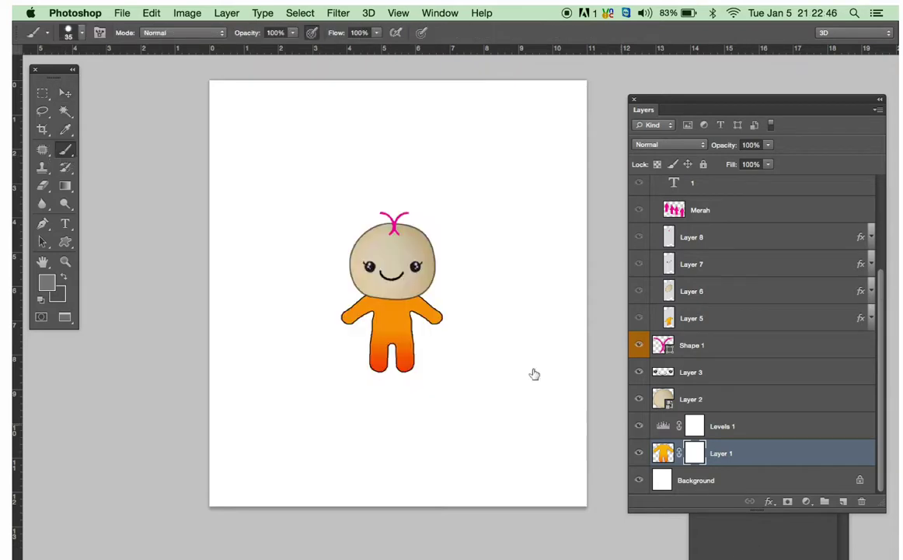
mouse_move(423, 306)
left_mouse_down()
mouse_move(403, 335)
mouse_move(376, 340)
mouse_move(397, 275)
mouse_move(382, 346)
mouse_move(396, 362)
mouse_move(406, 259)
mouse_move(402, 373)
mouse_move(414, 316)
mouse_move(411, 374)
mouse_move(364, 325)
mouse_move(364, 338)
mouse_move(378, 235)
mouse_move(379, 276)
mouse_move(359, 328)
mouse_move(347, 297)
mouse_move(355, 280)
mouse_move(361, 294)
mouse_move(339, 316)
left_mouse_up()
mouse_move(427, 317)
left_mouse_down()
mouse_move(437, 321)
mouse_move(354, 315)
mouse_move(363, 302)
mouse_move(422, 311)
mouse_move(390, 256)
mouse_move(381, 297)
mouse_move(362, 235)
mouse_move(341, 327)
mouse_move(373, 336)
mouse_move(417, 298)
mouse_move(395, 363)
mouse_move(405, 373)
mouse_move(397, 337)
left_mouse_up()
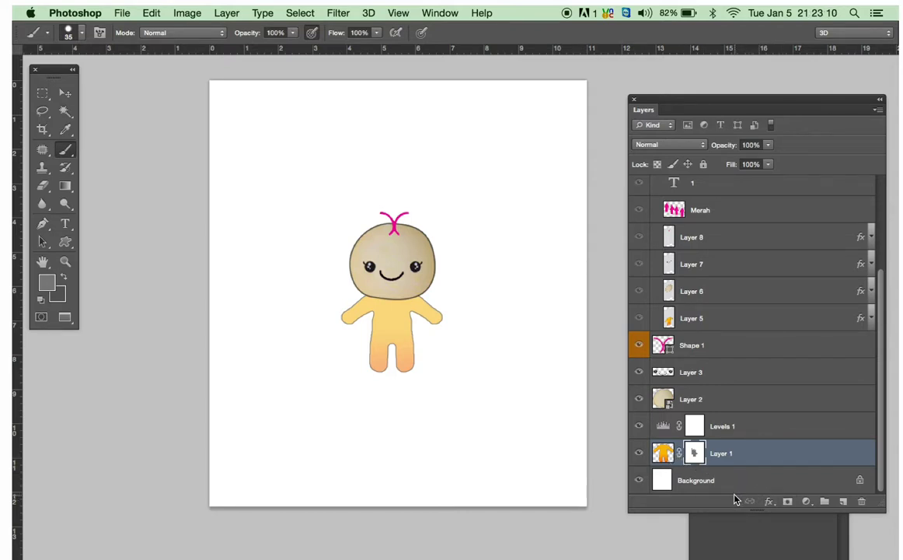
Step: Undo the mask painting and the added layer mask on Layer 1
key("super+alt+z")
key("super+alt+z")
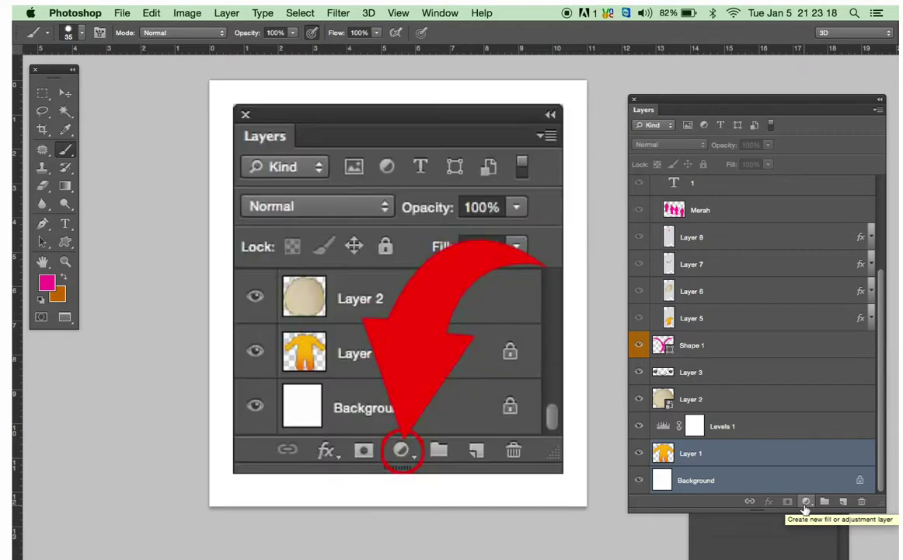
Step: Select only Layer 1 and add a Levels adjustment layer directly above it
left_click(805, 503)
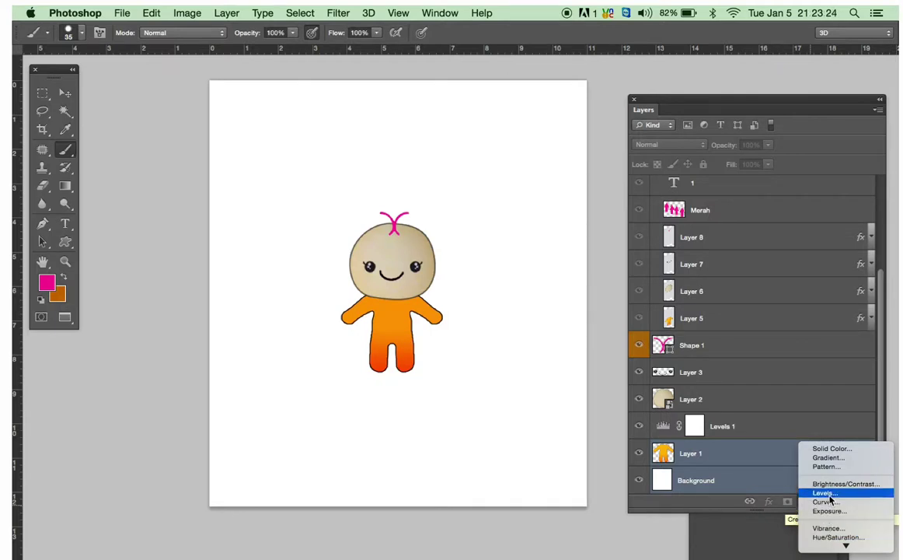
scroll(829, 494, "down", 2)
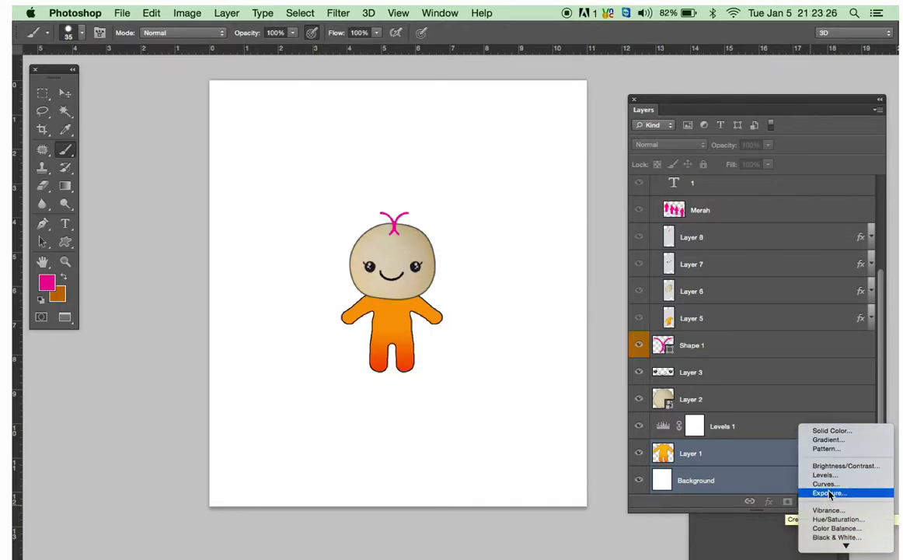
scroll(829, 494, "down", 1)
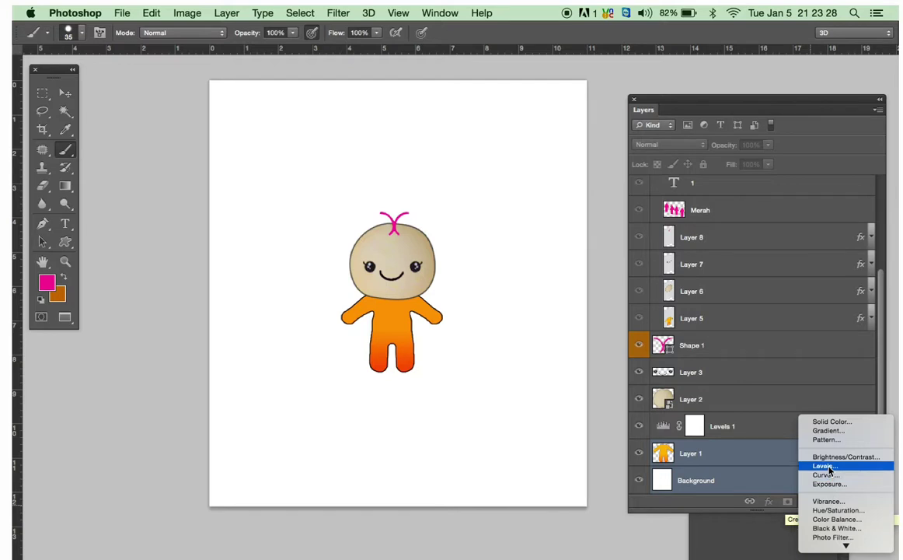
left_click(753, 458)
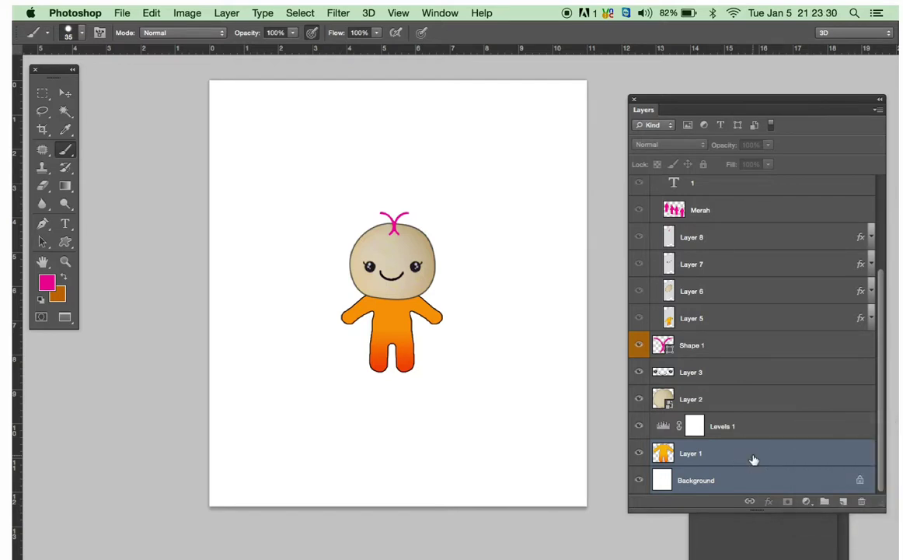
left_click(807, 502)
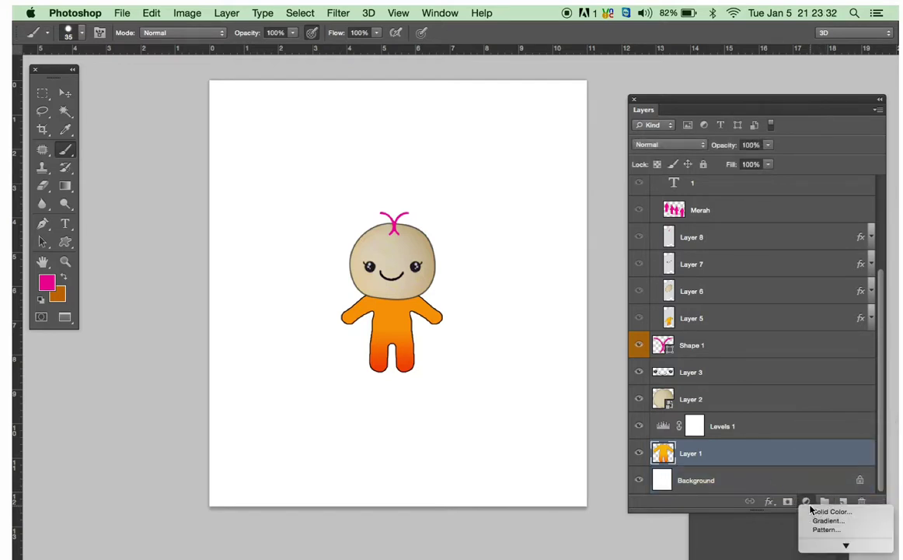
mouse_move(829, 544)
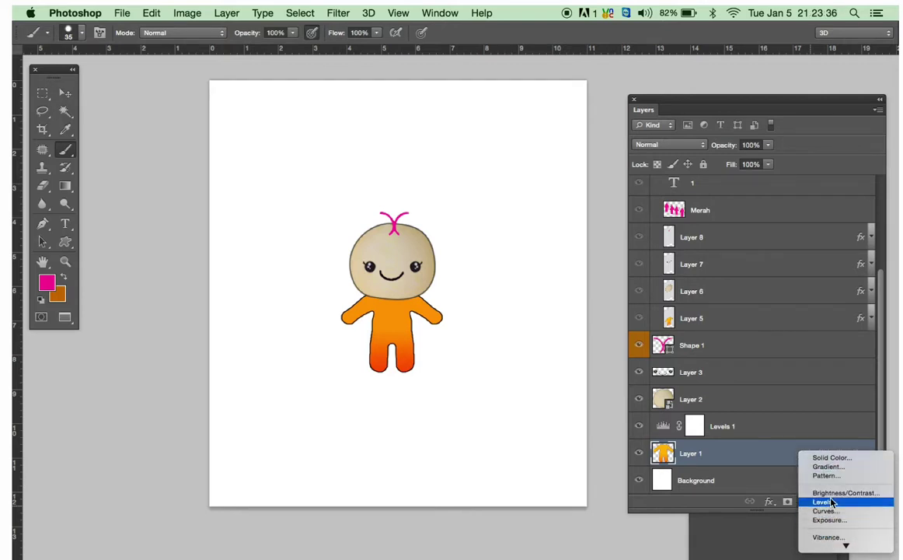
left_click(829, 503)
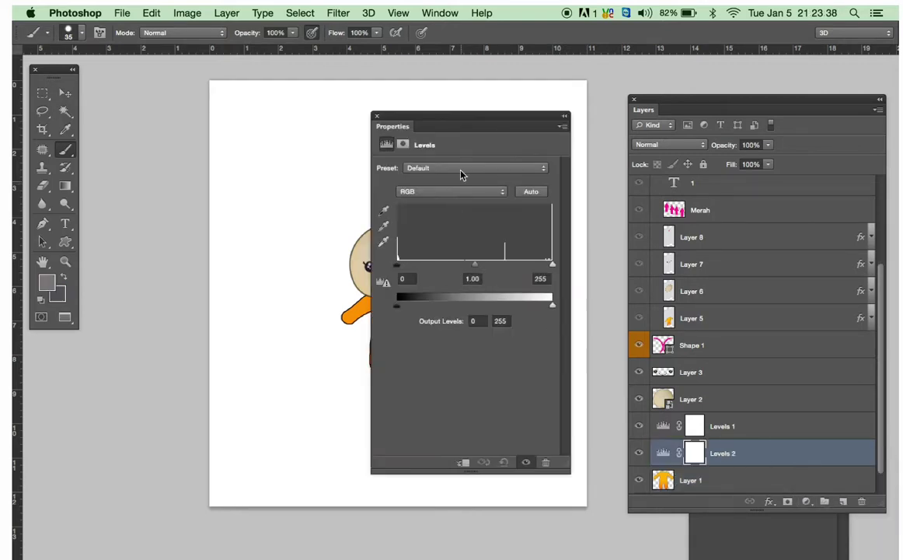
Step: Brighten the new Levels adjustment by setting its midtone input value to 9.99, and close its properties
left_click_drag(448, 129, 538, 112)
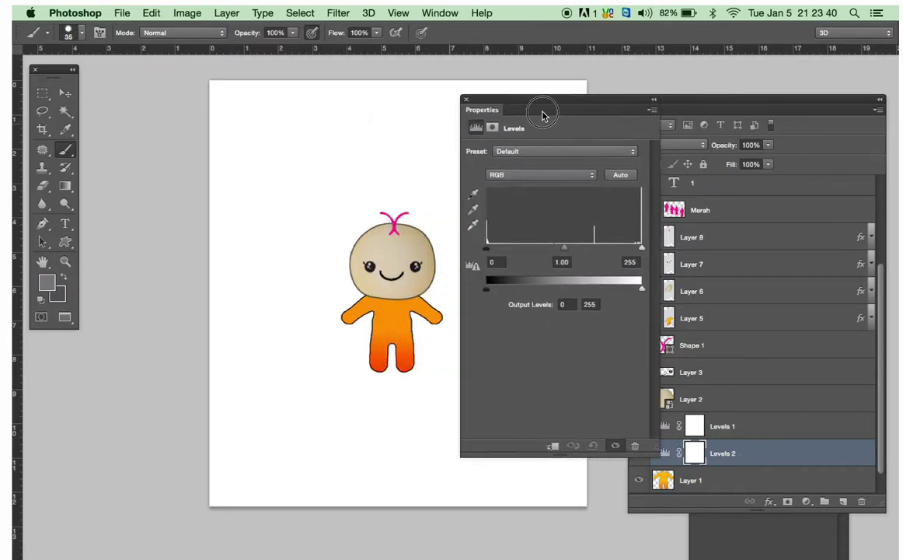
left_click_drag(567, 250, 435, 216)
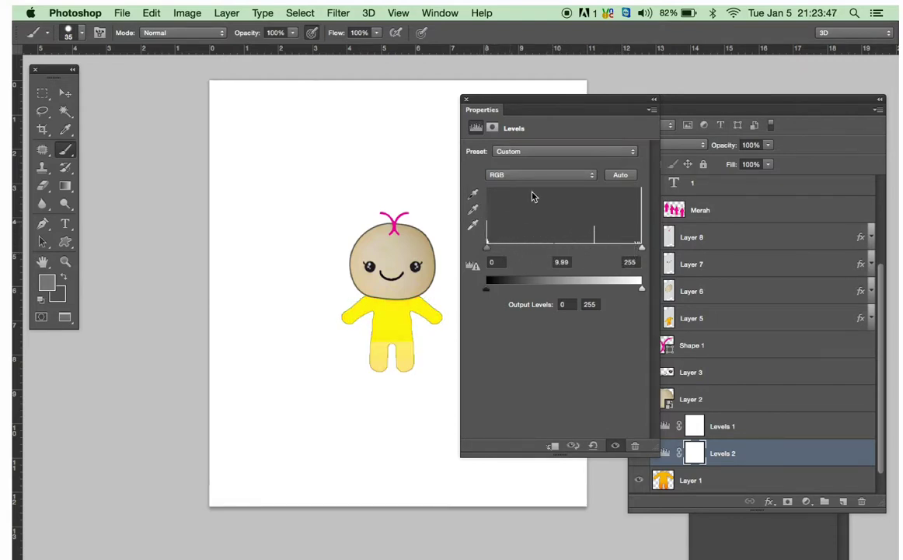
left_click(465, 99)
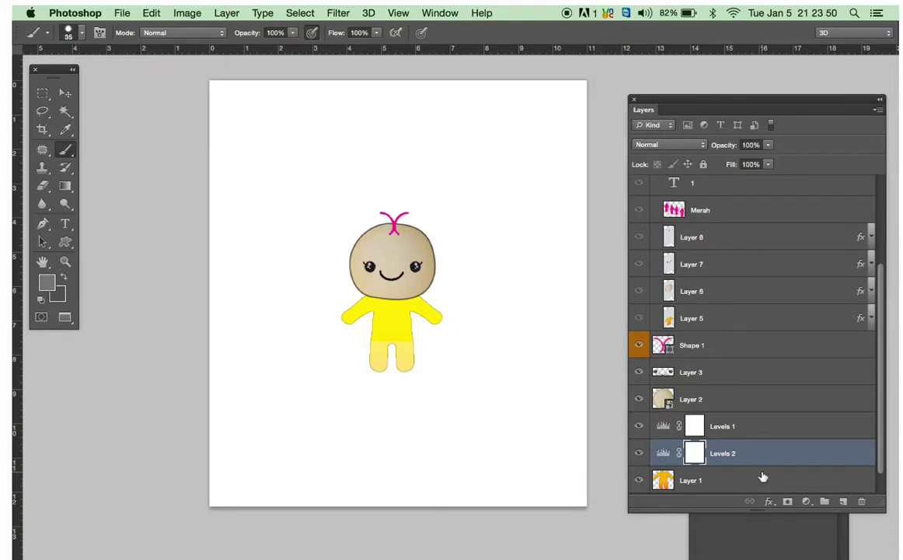
Step: Create a new layer group above Levels 2 and move Levels 2 and Layer 1 into it
scroll(738, 467, "down", 1)
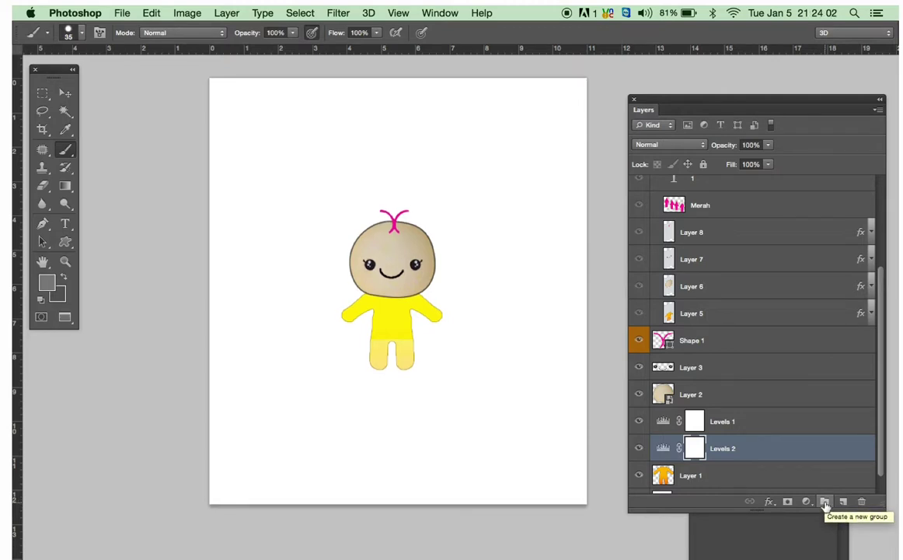
left_click(826, 501)
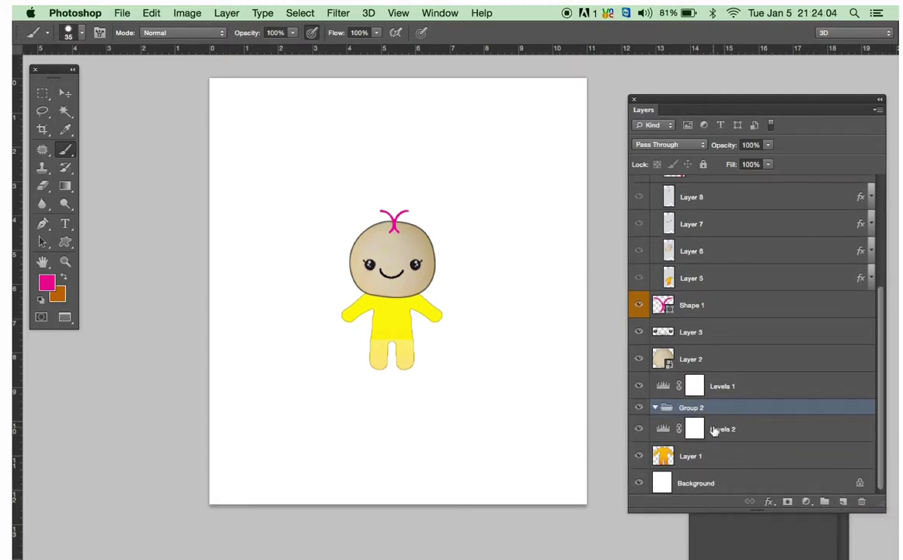
left_click_drag(714, 430, 704, 408)
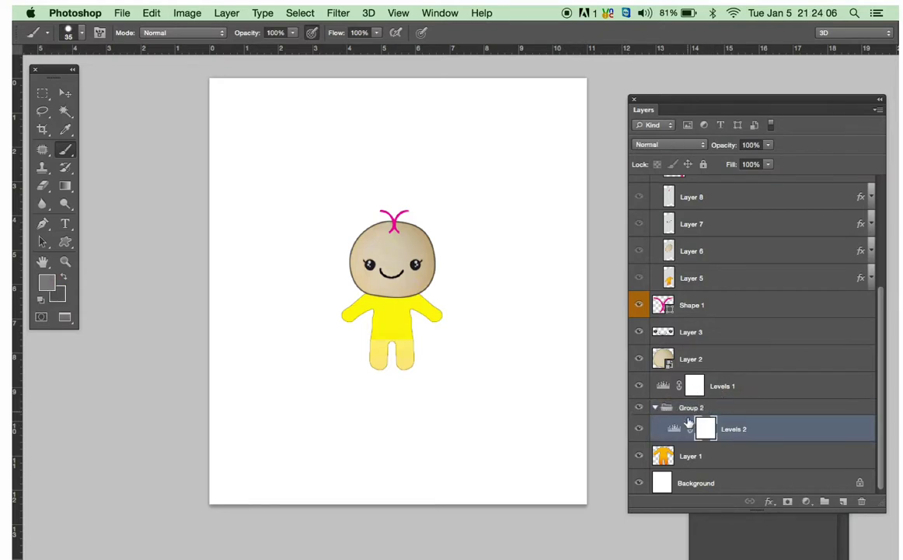
left_click_drag(670, 464, 673, 403)
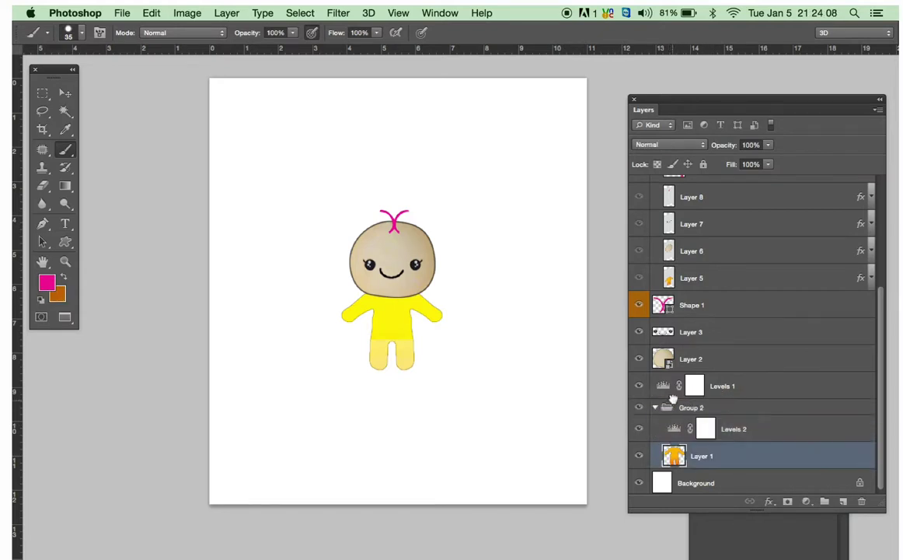
Step: Move Levels 1 and Layer 2 together into Group 2, and switch the group's visibility off and on
left_click(678, 386)
left_click(671, 386)
left_click(720, 360, "shift")
mouse_move(731, 394)
left_mouse_down()
mouse_move(704, 402)
mouse_move(622, 381)
mouse_move(614, 369)
left_mouse_up()
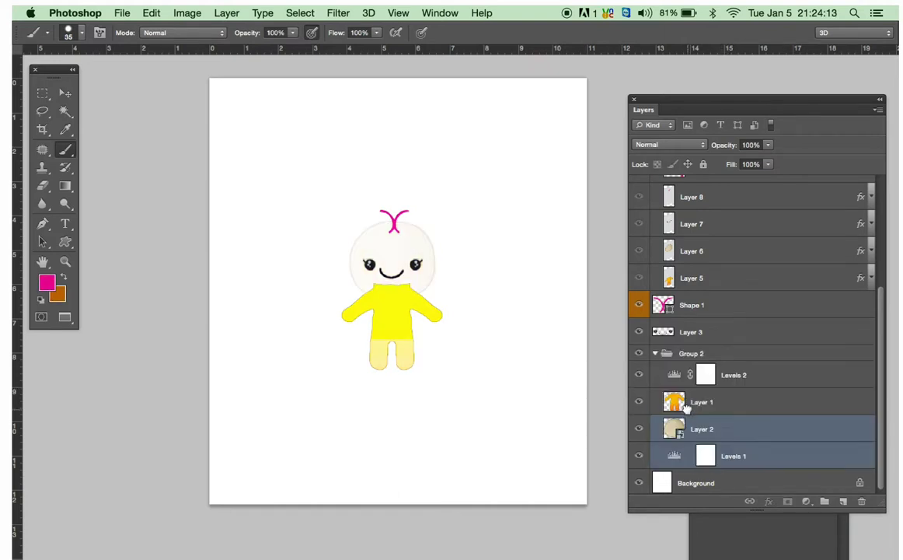
left_click(639, 354)
left_click(639, 354)
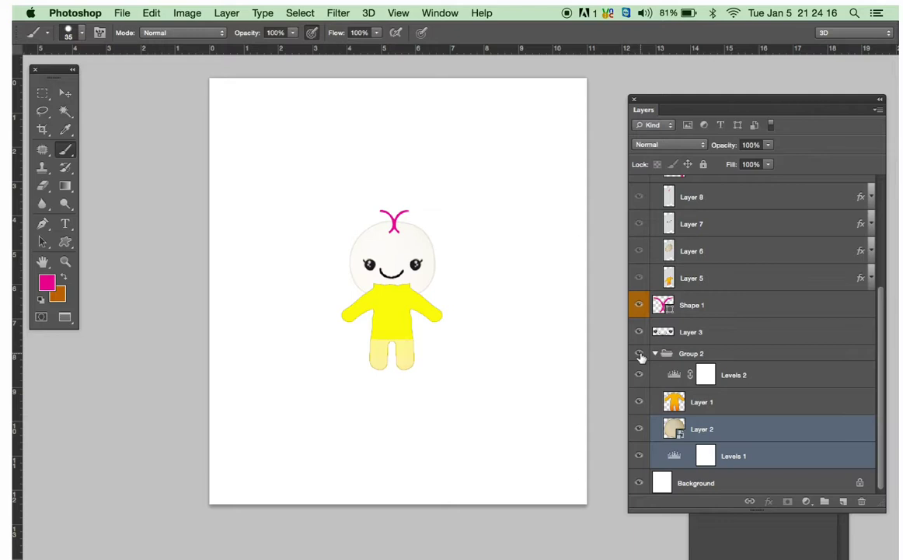
Step: Move Layer 2 and Levels 1 above Levels 2 inside Group 2, and hide and show the group again
left_click(738, 457)
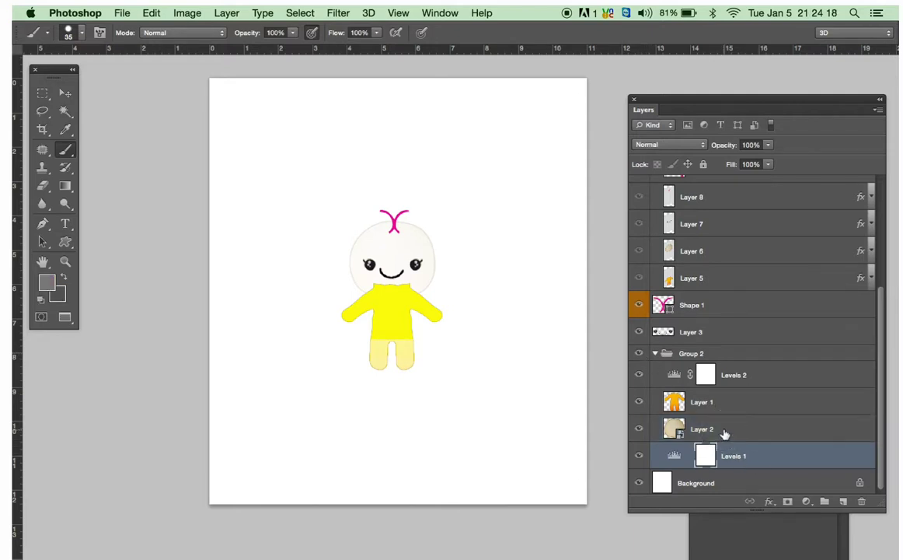
left_click(725, 434, "shift")
left_click_drag(669, 429, 705, 377)
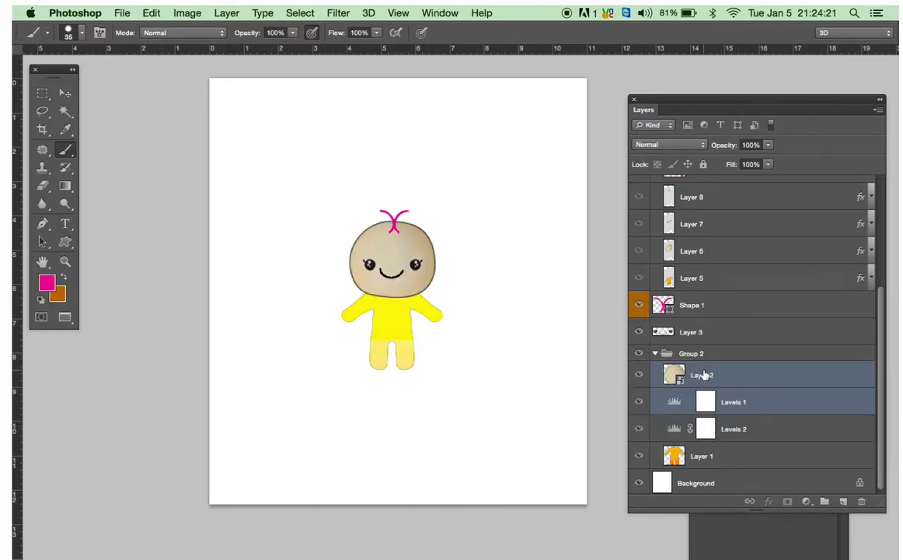
left_click(639, 354)
left_click(639, 354)
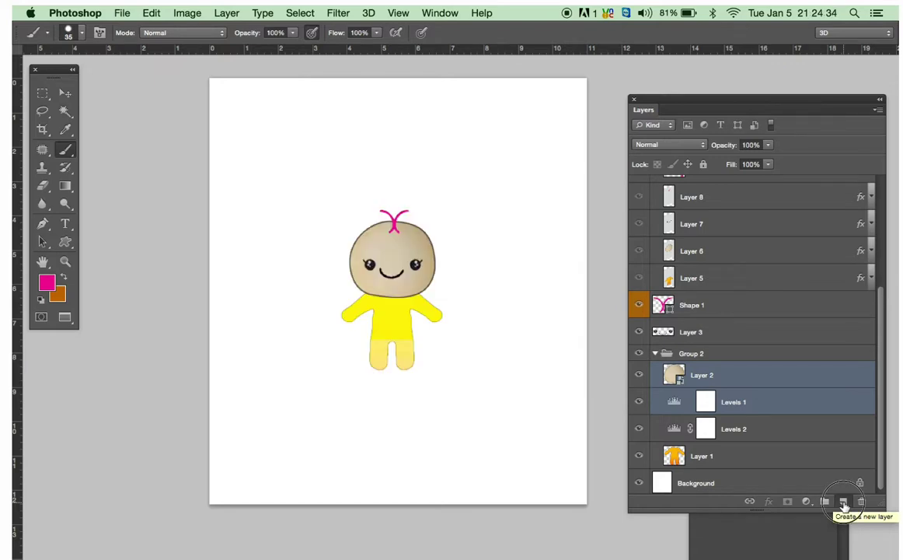
Step: Create a new empty layer above Layer 2 in Group 2 and delete it again
left_click(843, 503)
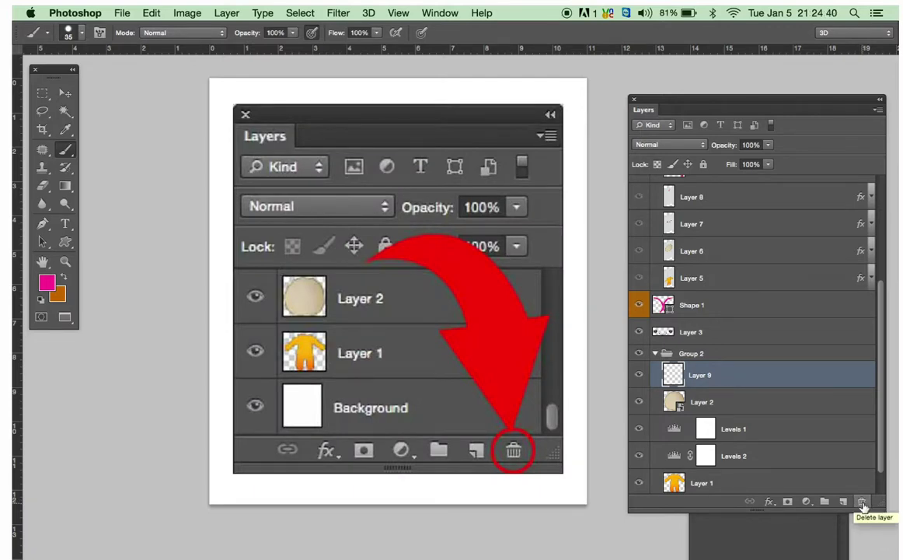
left_click(862, 504)
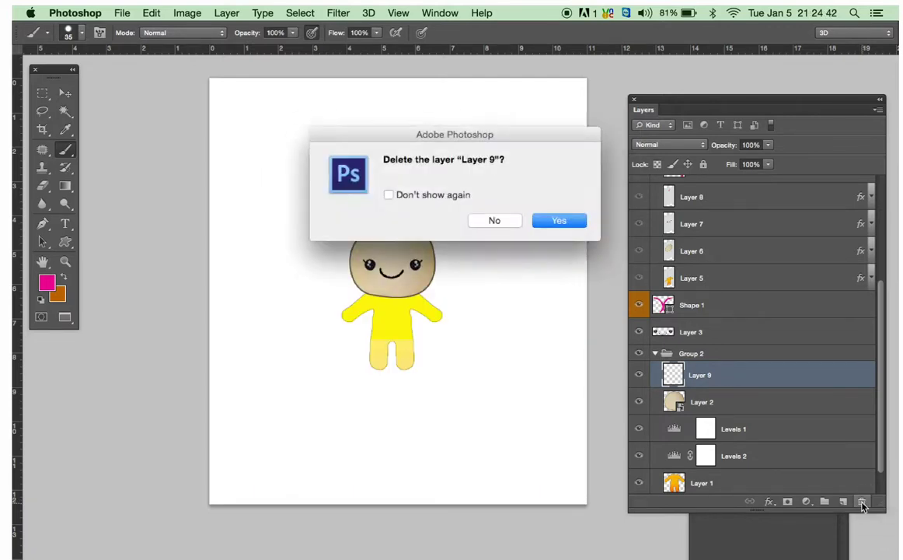
left_click(553, 221)
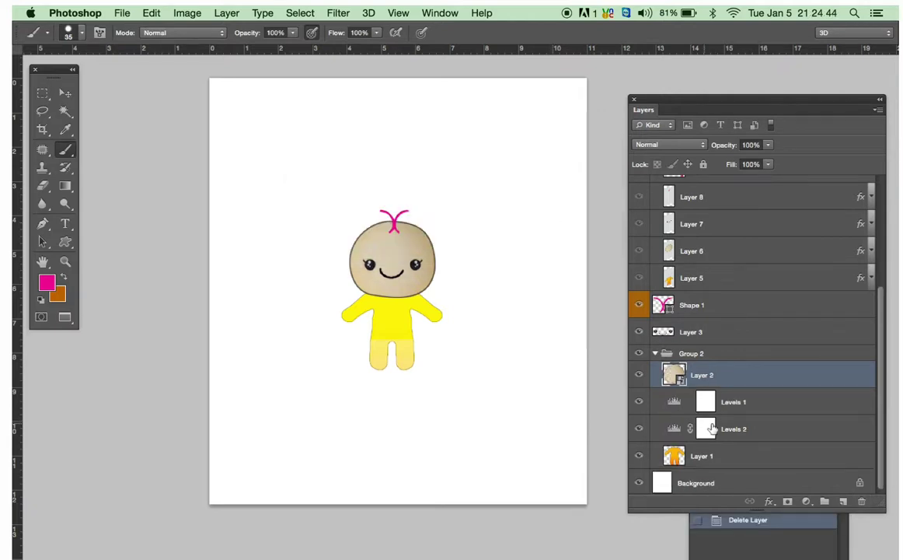